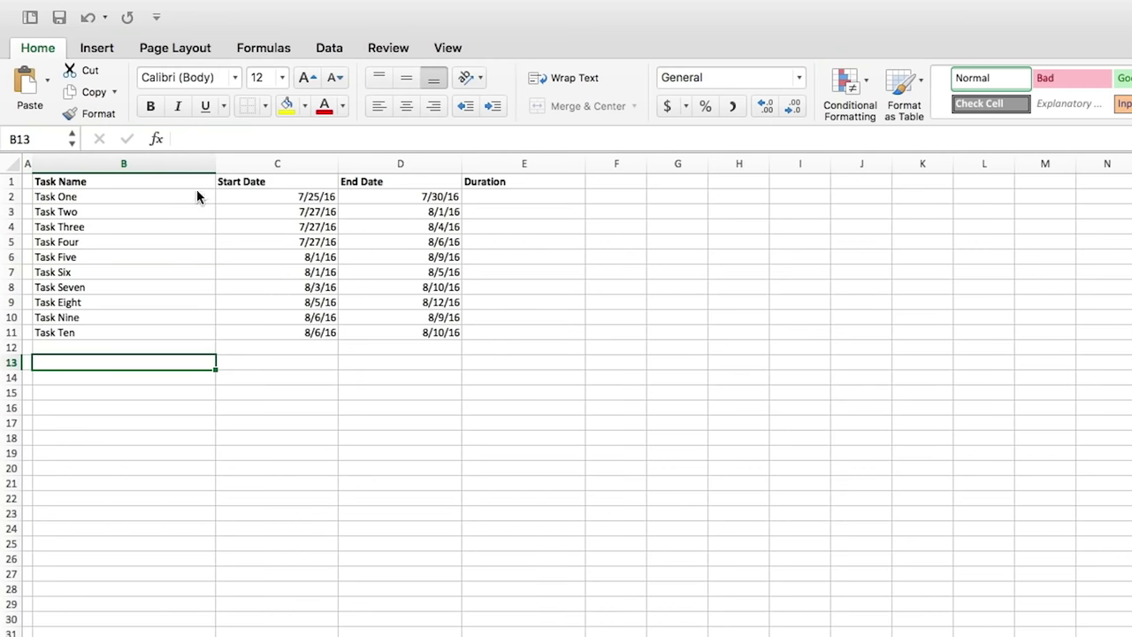
# - Calculate Task One's duration in cell E2 with the formula =D2-C2
pyautogui.click(125, 144)
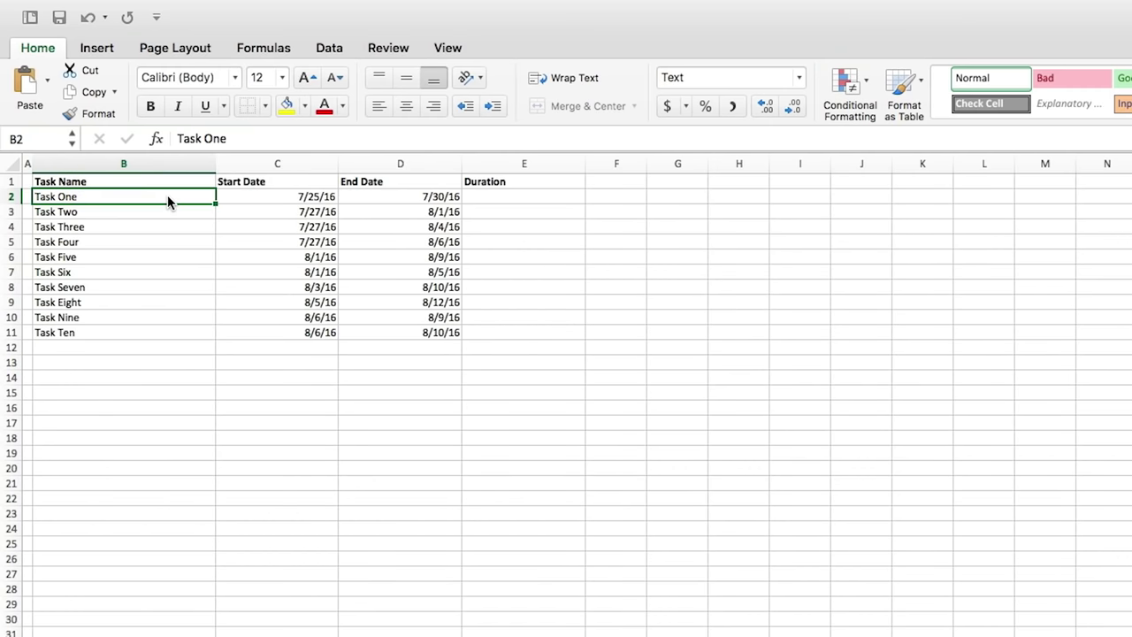
pyautogui.click(291, 202)
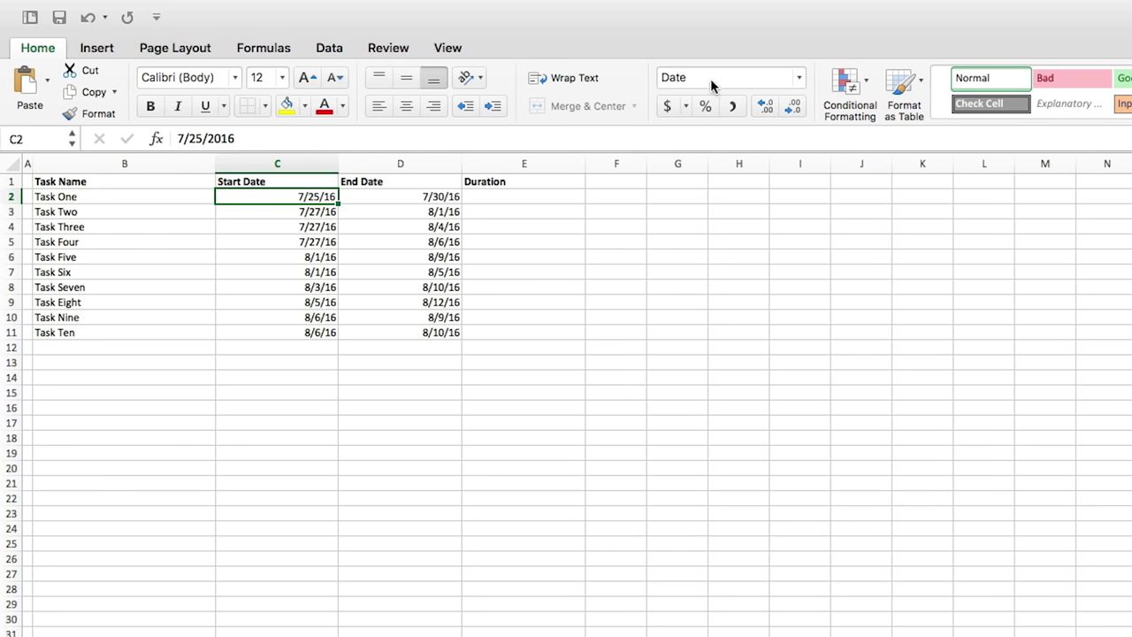
pyautogui.click(523, 195)
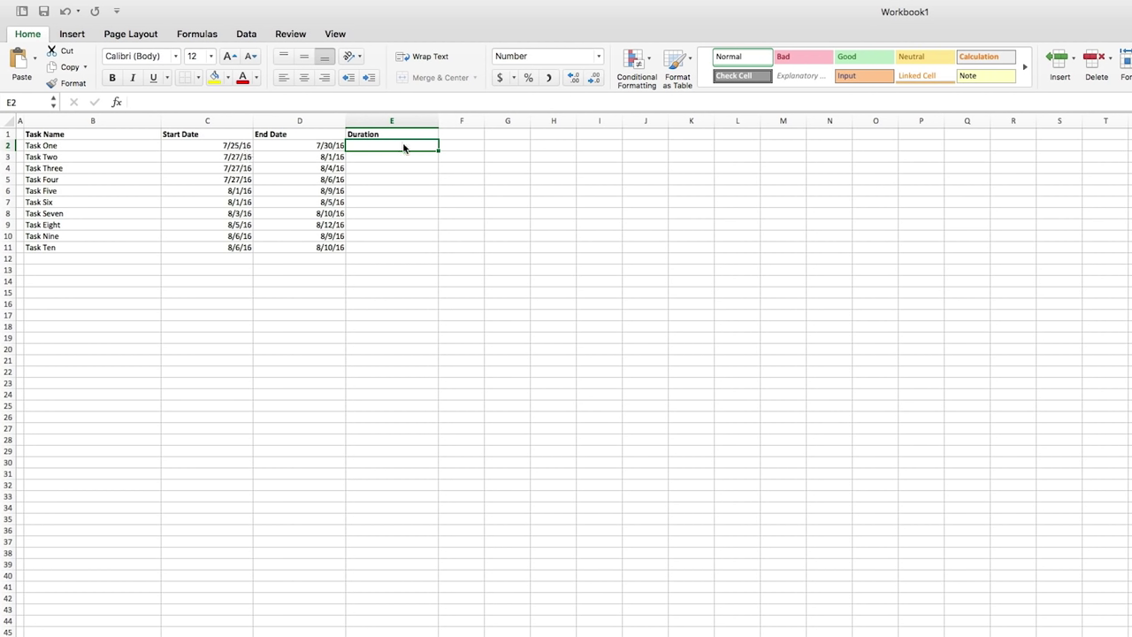
pyautogui.write('=D2-C2')
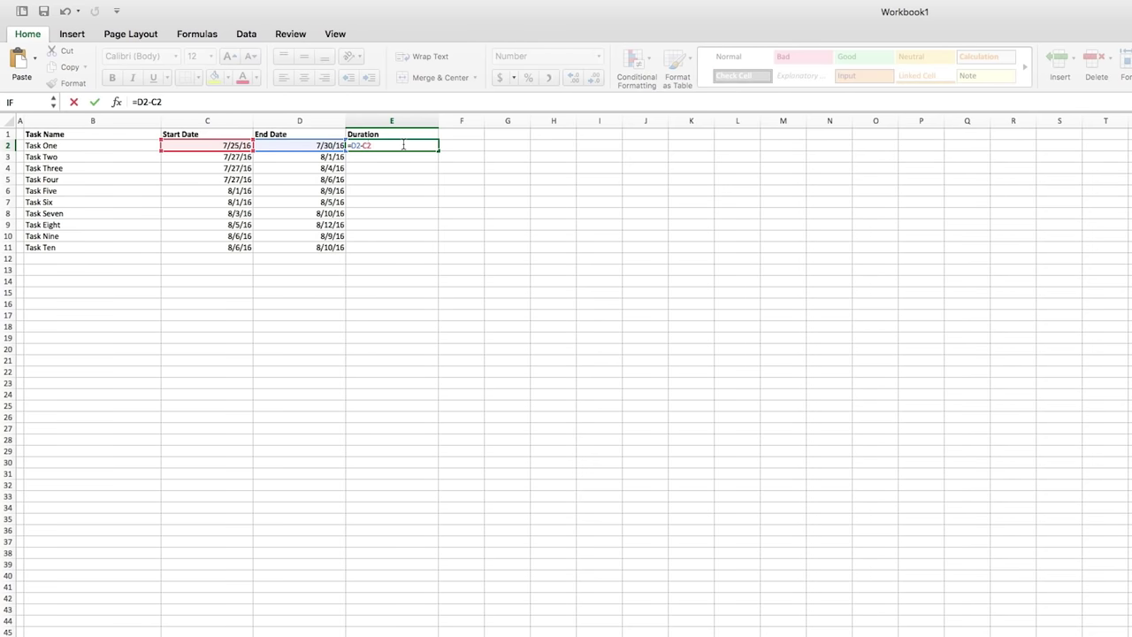
pyautogui.press('Return')
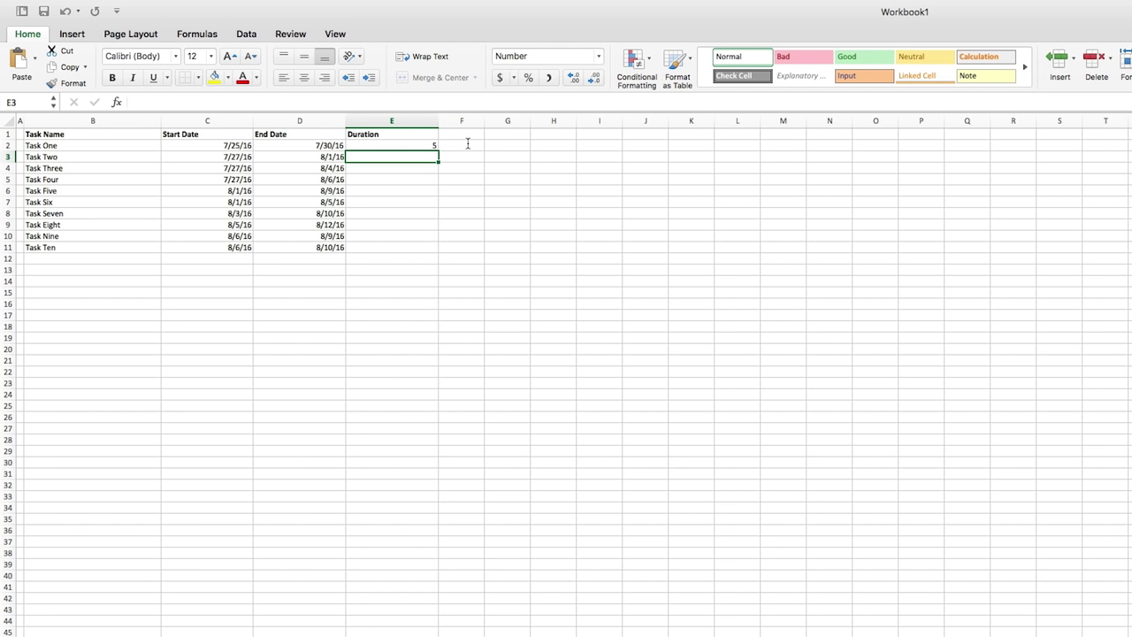
# - Copy the duration formula from E2 into cells E3 through E11 for the remaining tasks
pyautogui.click(403, 145)
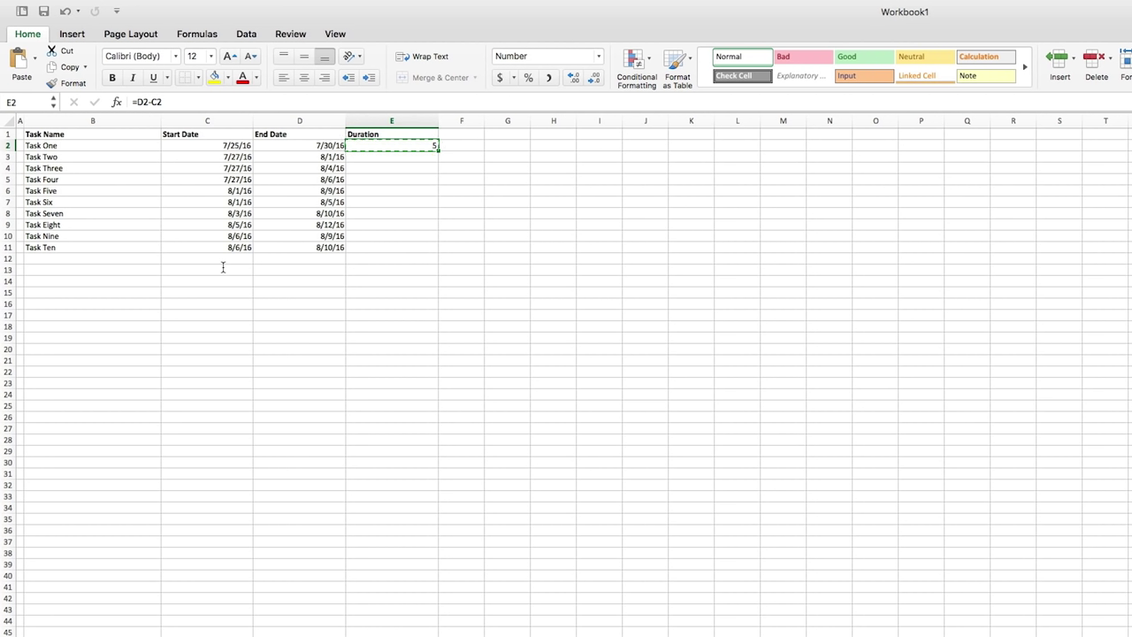
pyautogui.press('Down')
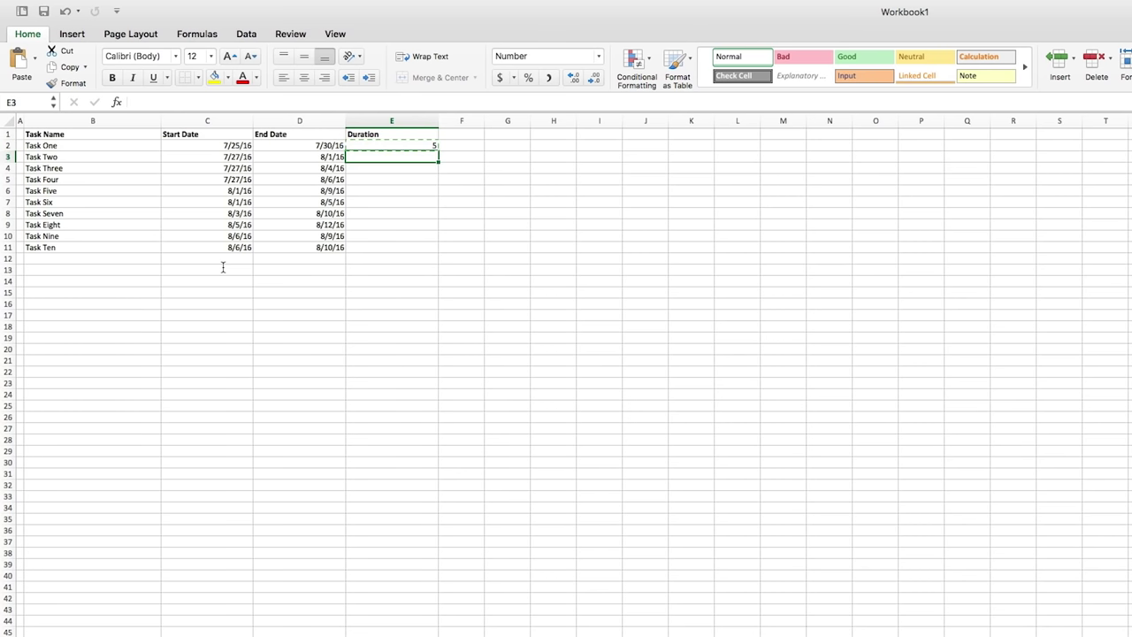
pyautogui.press('super+v')
pyautogui.press('Down')
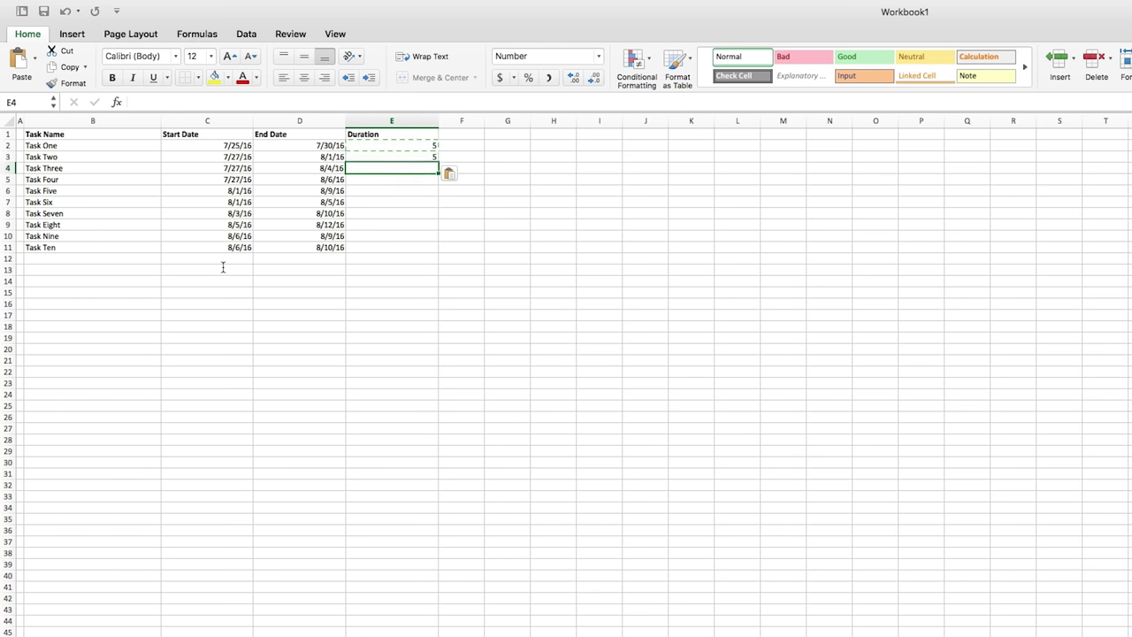
pyautogui.press('super+v')
pyautogui.press('Down')
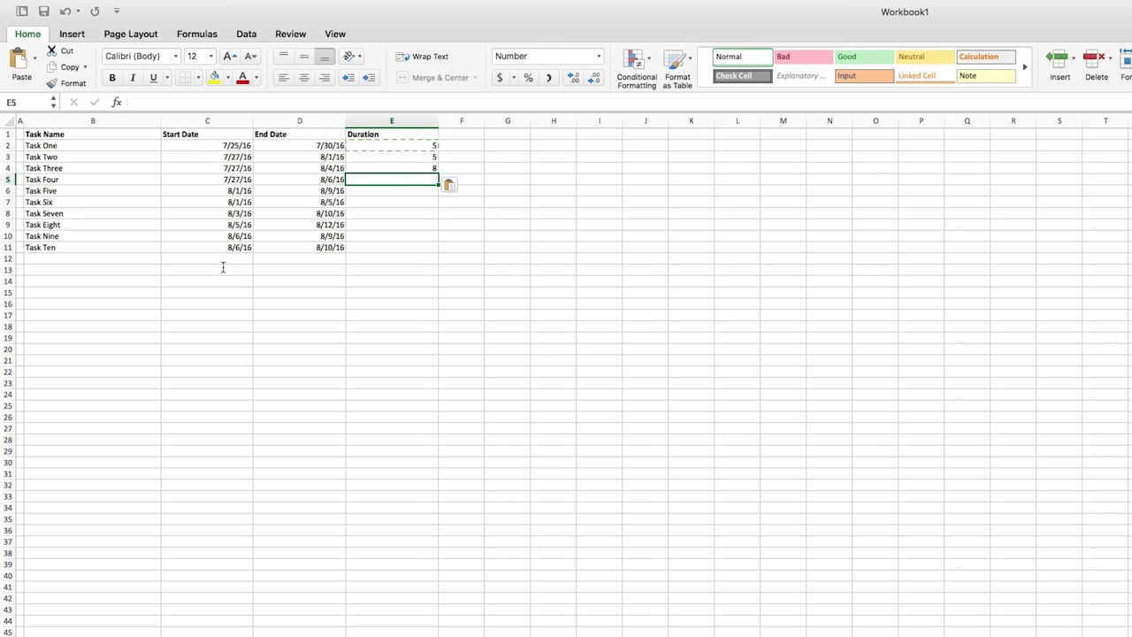
pyautogui.press('super+v')
pyautogui.press('Down')
pyautogui.press('super+v')
pyautogui.press('Down')
pyautogui.press('super+v')
pyautogui.press('Down')
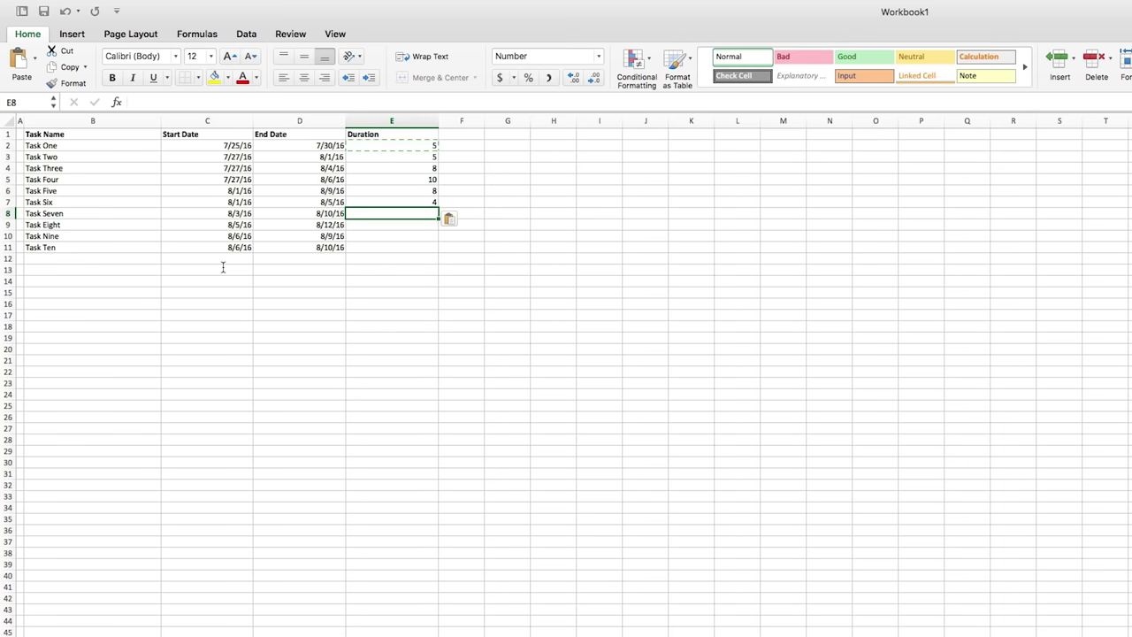
pyautogui.press('super+v')
pyautogui.press('Down')
pyautogui.press('super+v')
pyautogui.press('Down')
pyautogui.press('super+v')
pyautogui.press('Down')
pyautogui.press('super+v')
pyautogui.click(371, 269)
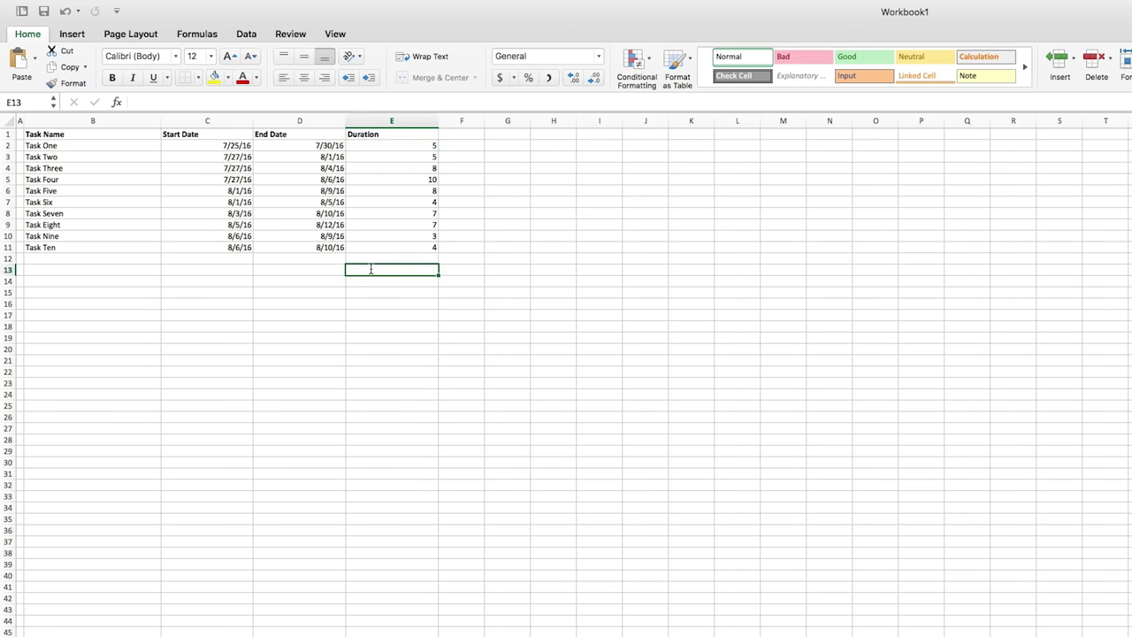
# - Insert an empty 2-D Stacked Bar chart on the worksheet
pyautogui.click(81, 35)
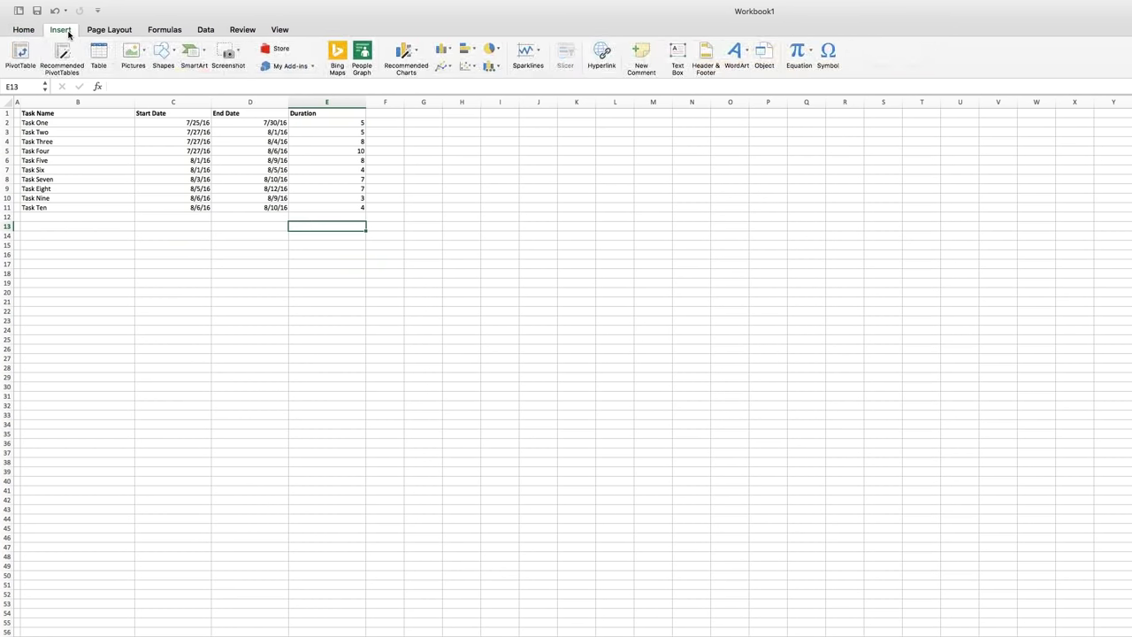
pyautogui.click(470, 54)
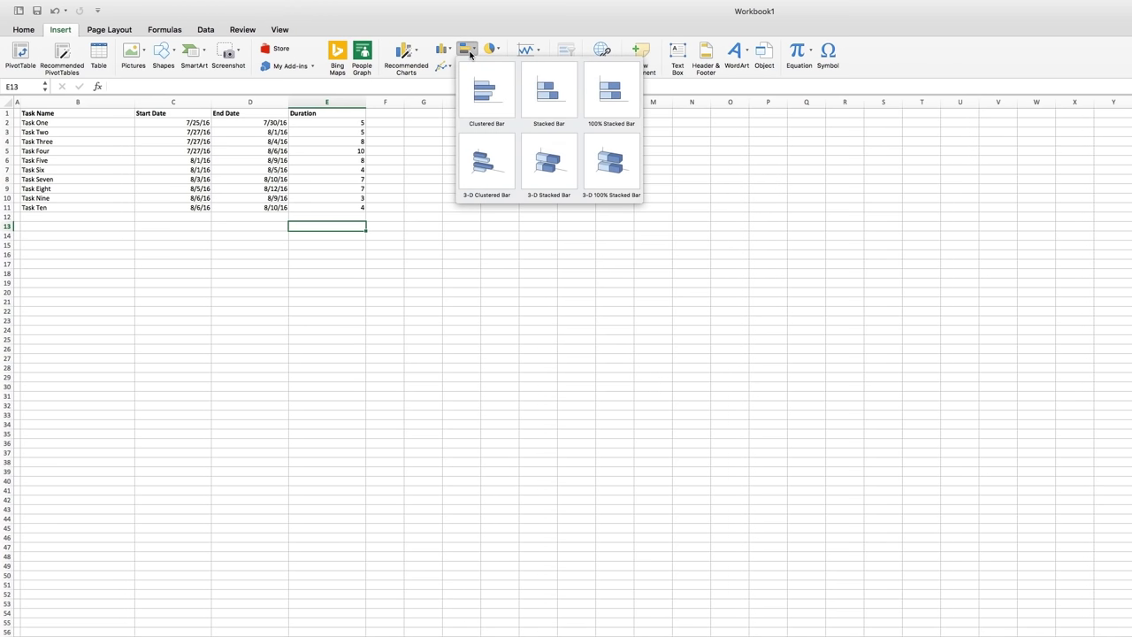
pyautogui.click(550, 110)
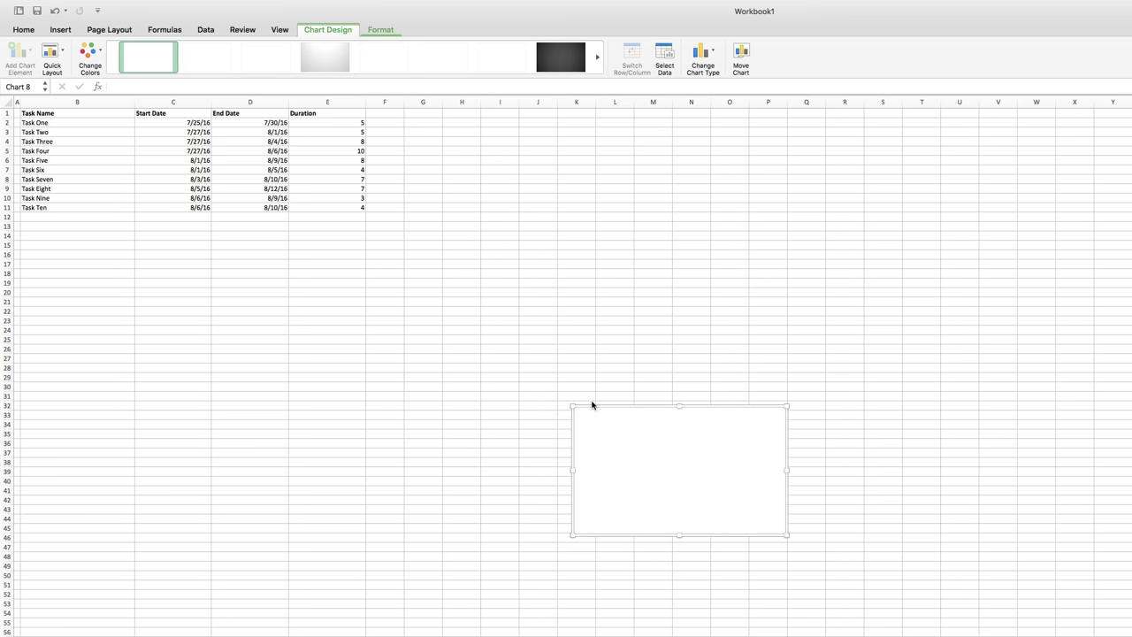
# - Add a series named Start Date to the chart's data source, using C2:C11 as its Y values
pyautogui.rightClick(599, 426)
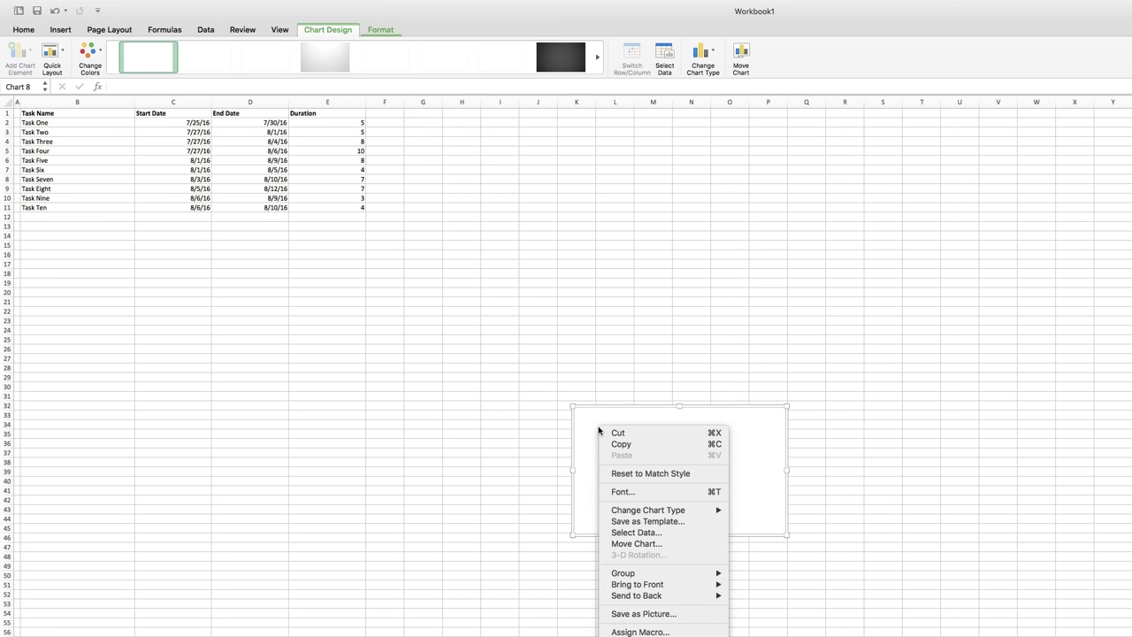
pyautogui.click(642, 534)
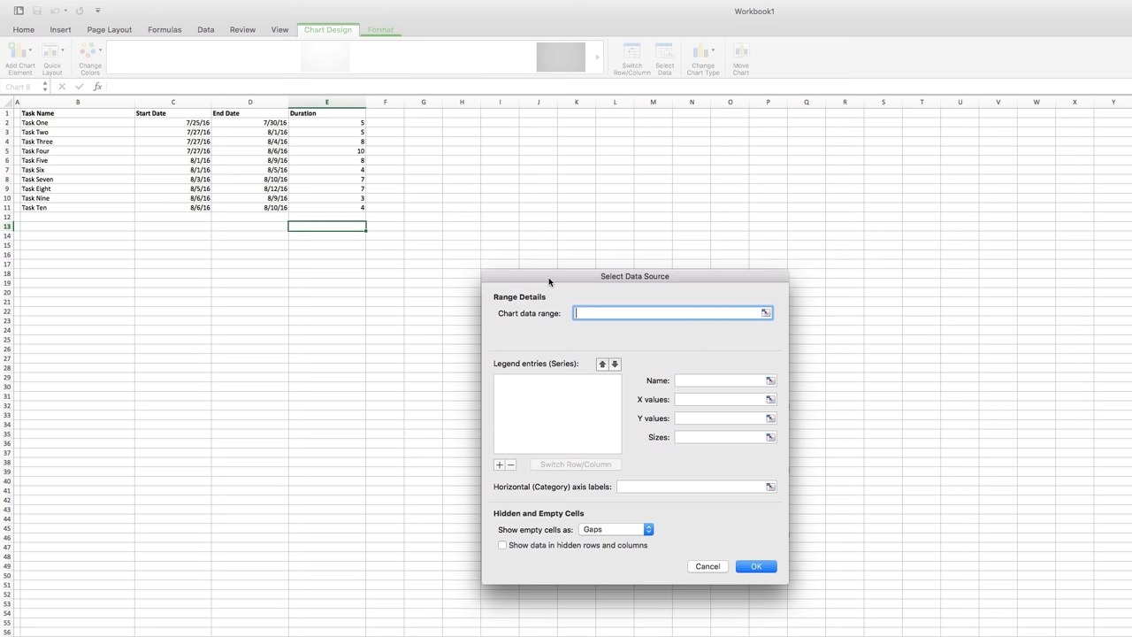
pyautogui.moveTo(548, 278); pyautogui.dragTo(530, 258)
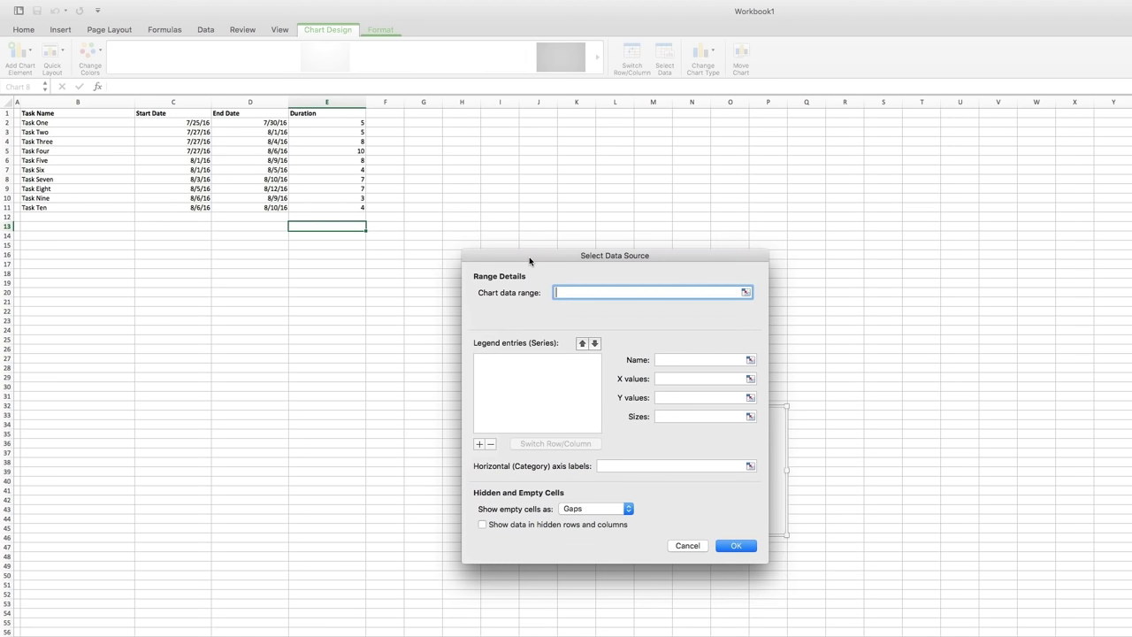
pyautogui.click(479, 444)
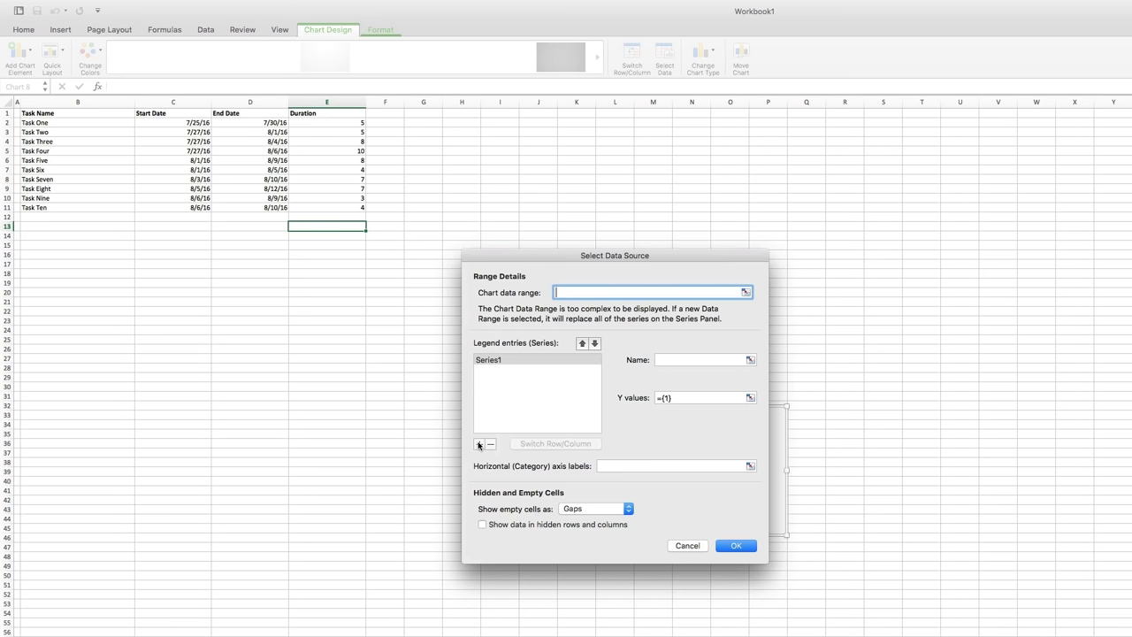
pyautogui.click(684, 361)
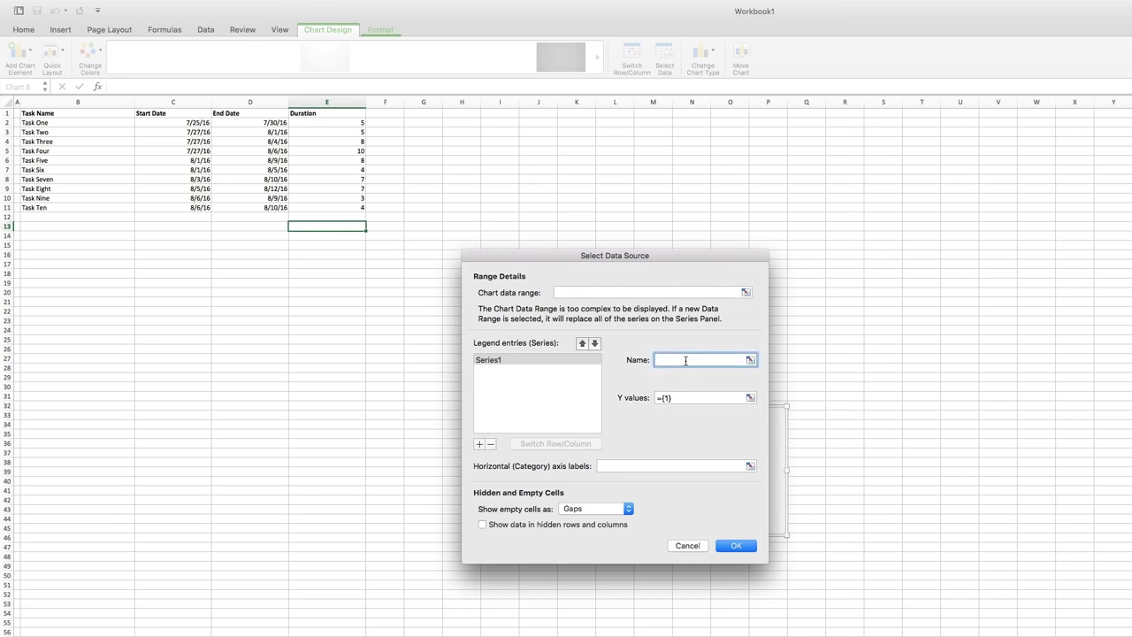
pyautogui.write('Start Date')
pyautogui.click(701, 398)
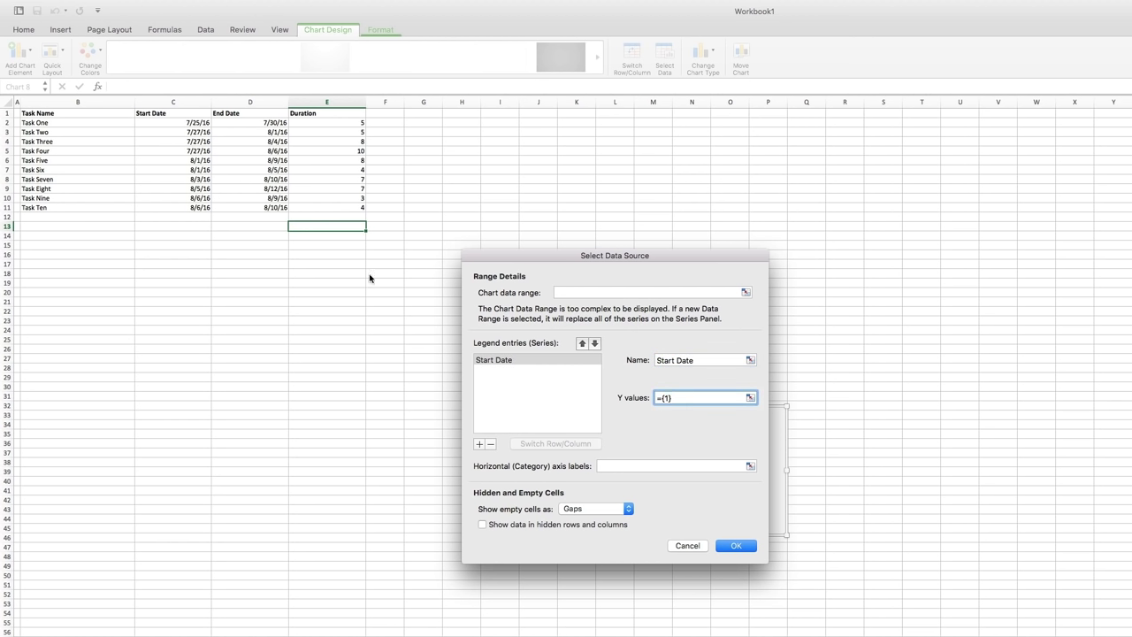
pyautogui.click(162, 122)
pyautogui.moveTo(159, 140); pyautogui.dragTo(160, 206)
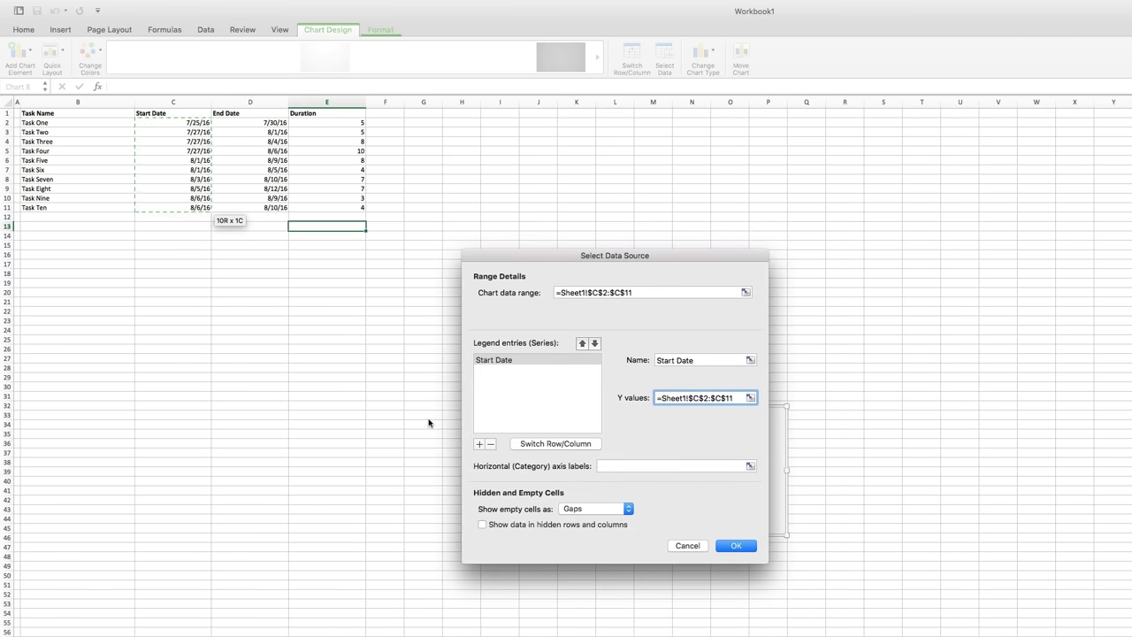
# - Add a second series named Duration to the chart, using E2:E11 as its Y values
pyautogui.click(480, 444)
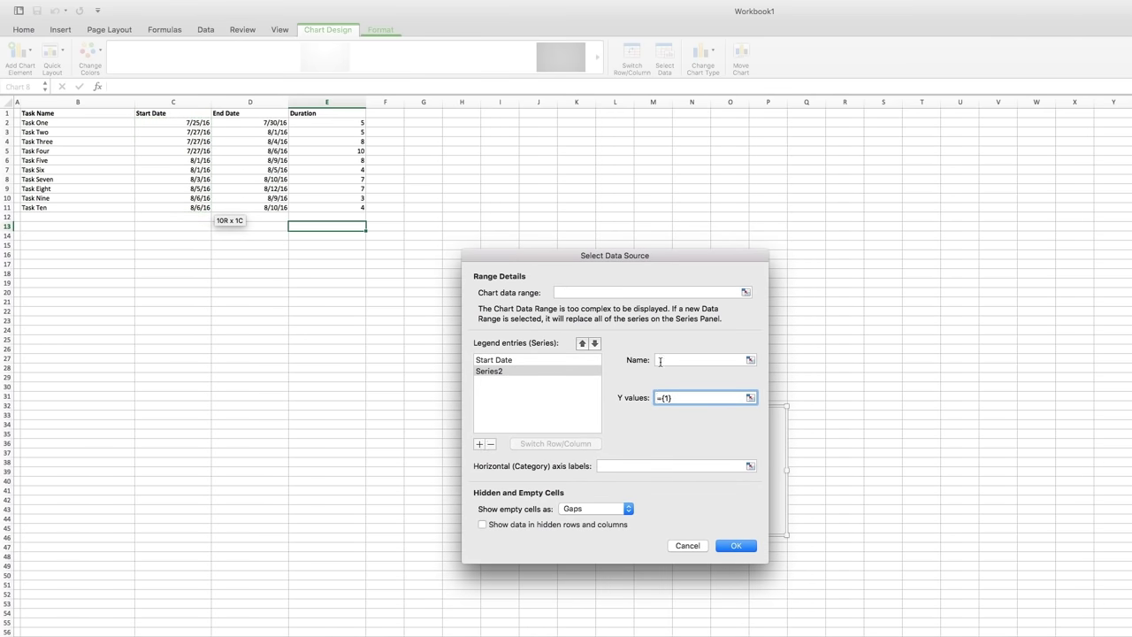
pyautogui.click(659, 360)
pyautogui.write('Duration')
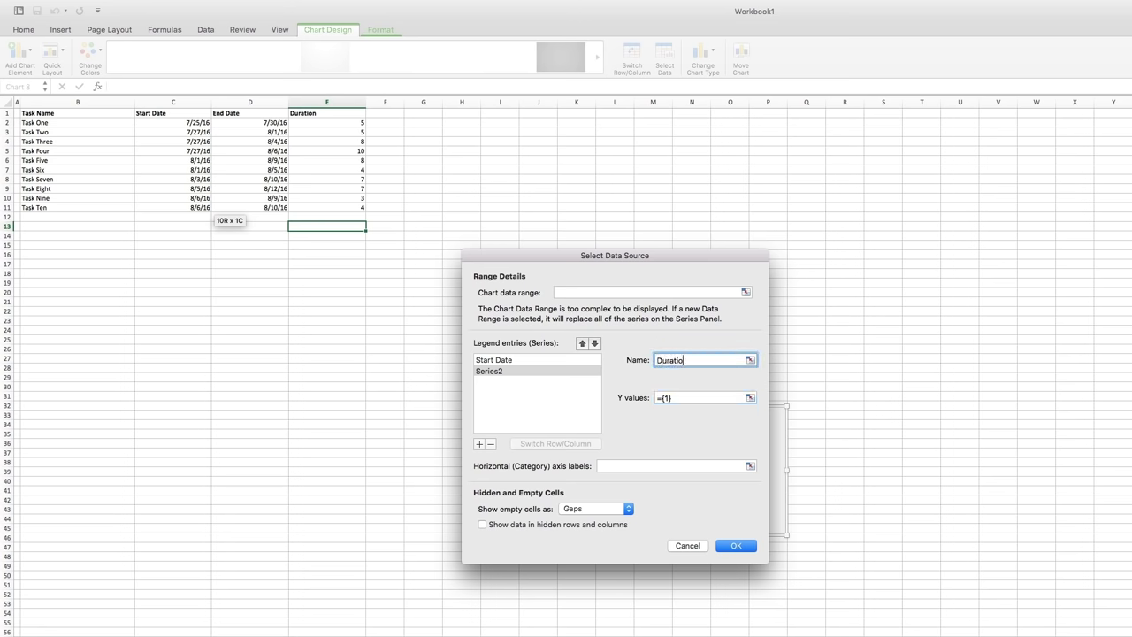
pyautogui.click(721, 397)
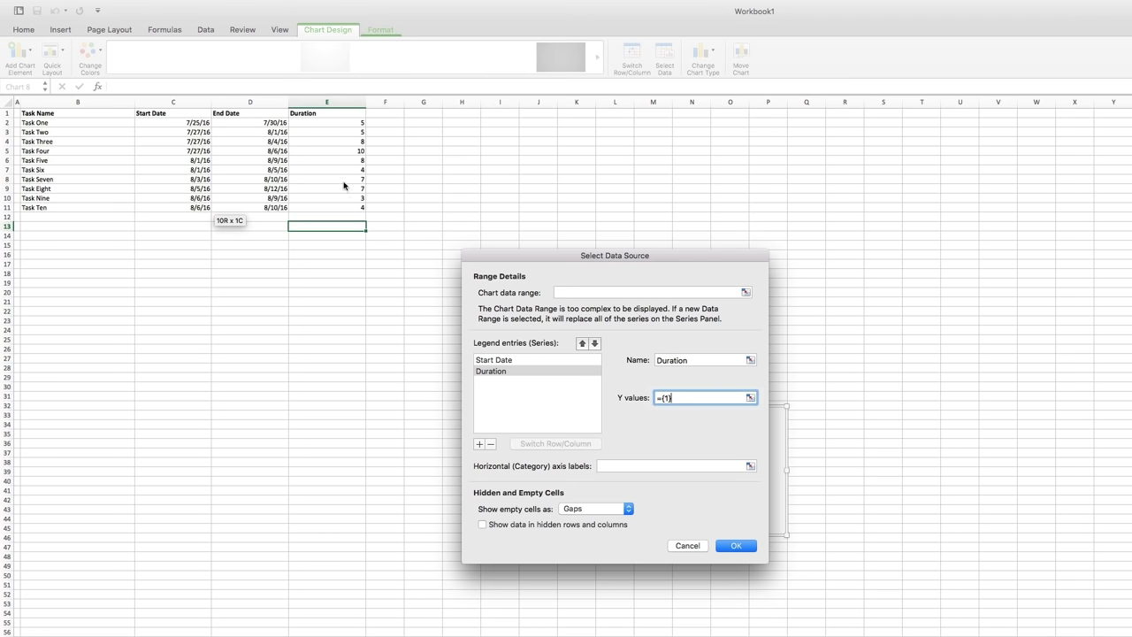
pyautogui.moveTo(316, 124); pyautogui.dragTo(324, 209)
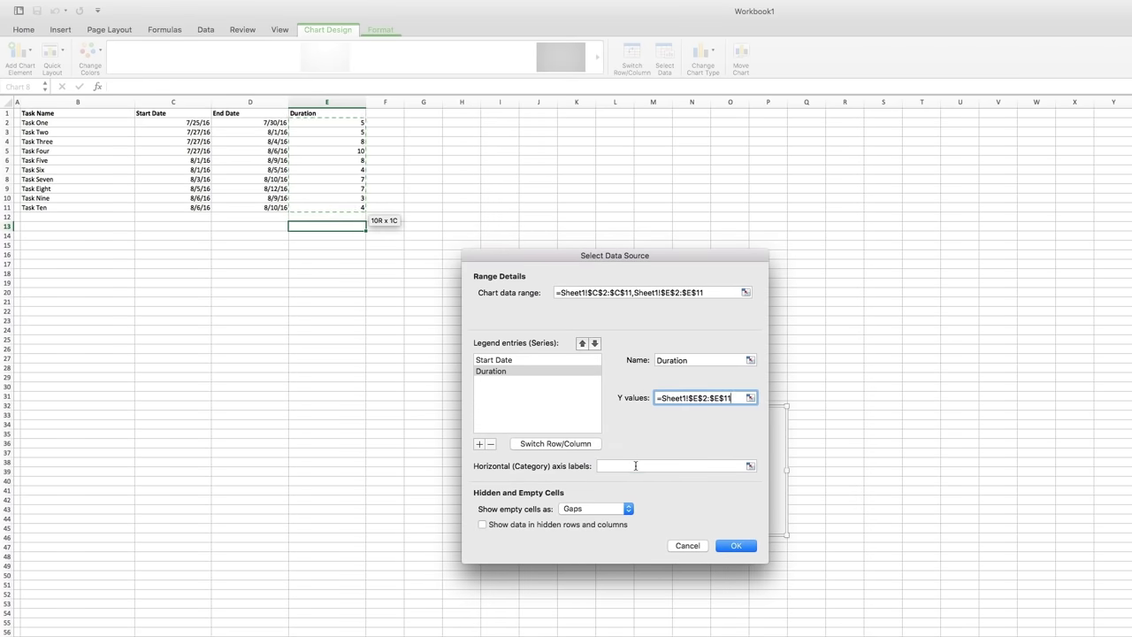
# - Use the task names in B2:B11 as category axis labels and include data in hidden rows and columns
pyautogui.click(635, 465)
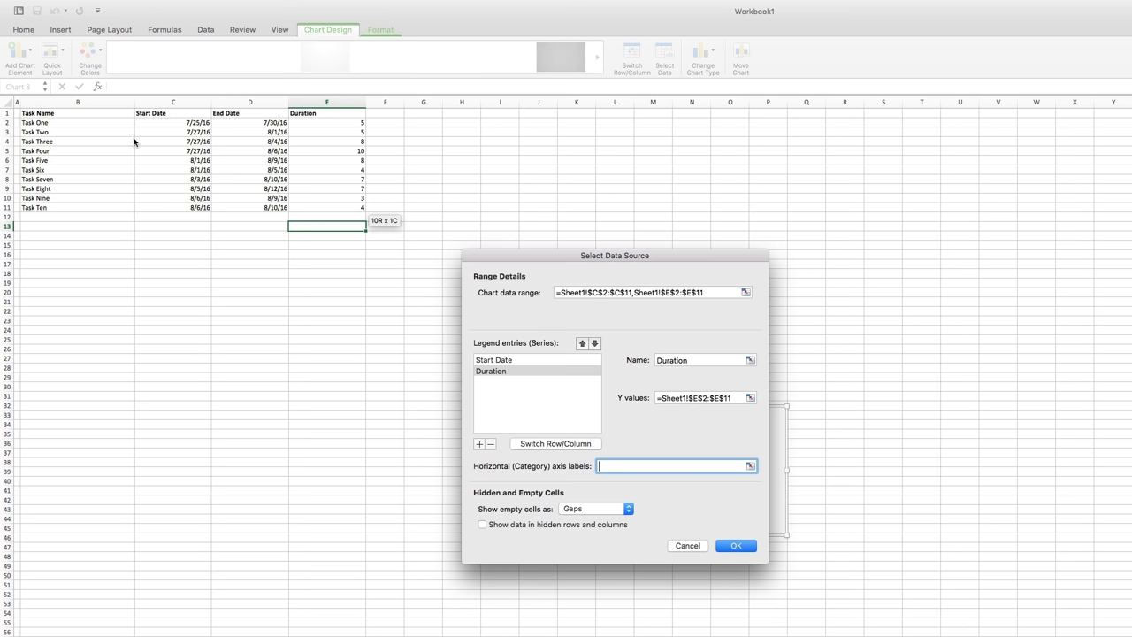
pyautogui.moveTo(96, 126); pyautogui.dragTo(96, 206)
pyautogui.click(482, 524)
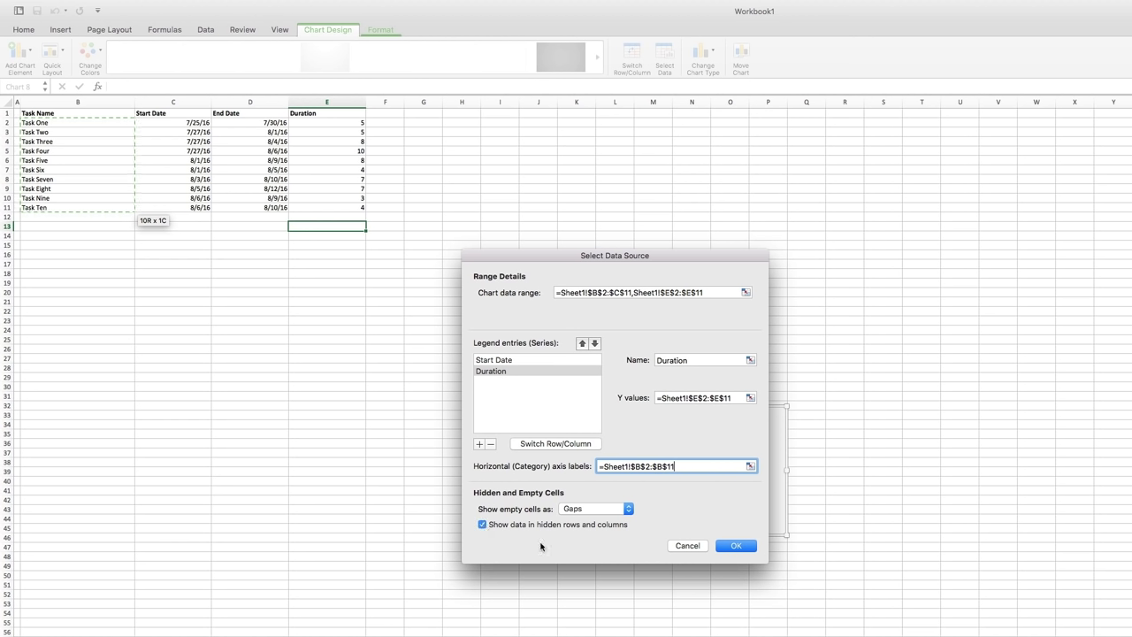
pyautogui.click(726, 547)
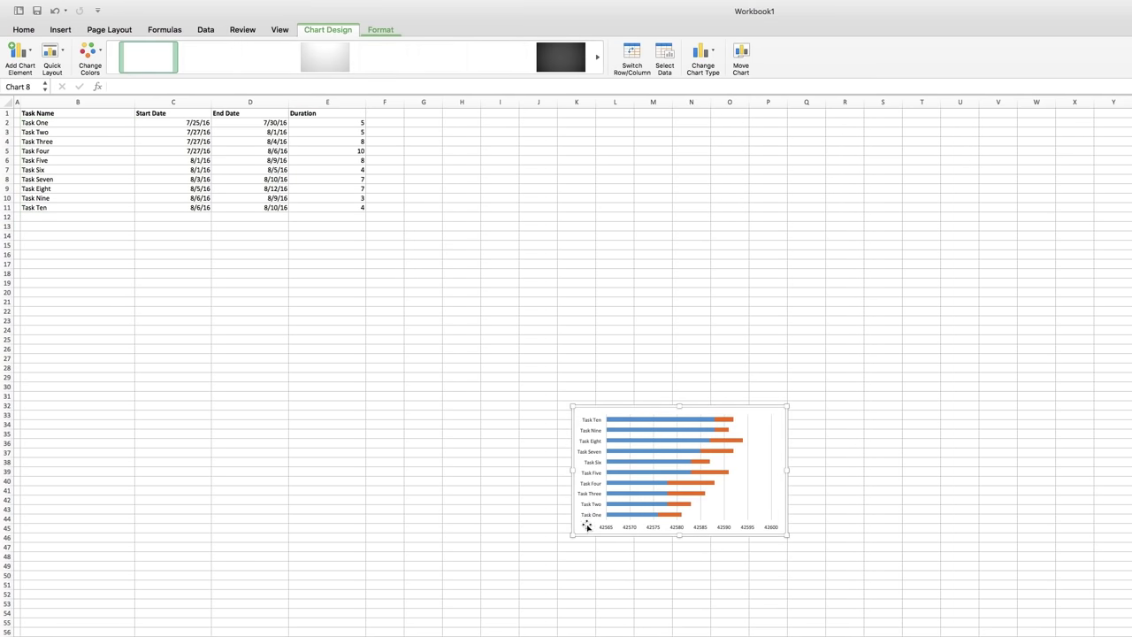
# - Move the chart beside the task table and enlarge it to span about columns G to S and rows 2 to 38
pyautogui.moveTo(587, 527); pyautogui.dragTo(418, 235)
pyautogui.moveTo(617, 247); pyautogui.dragTo(903, 470)
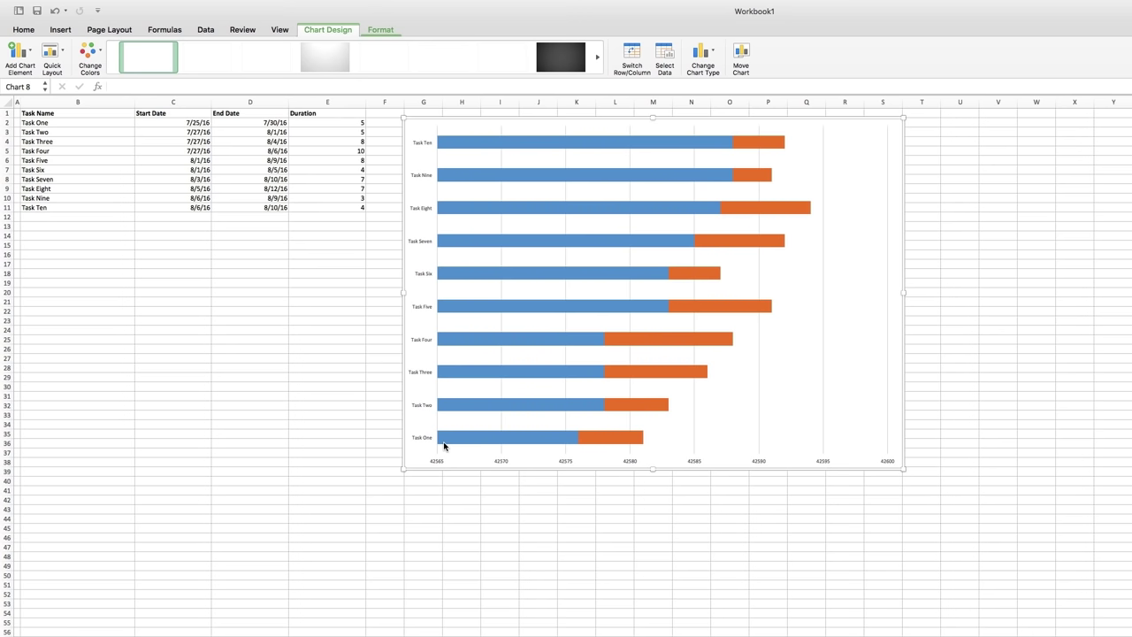
# - Copy Task One's start date from C2 into the empty cell C18
pyautogui.click(168, 124)
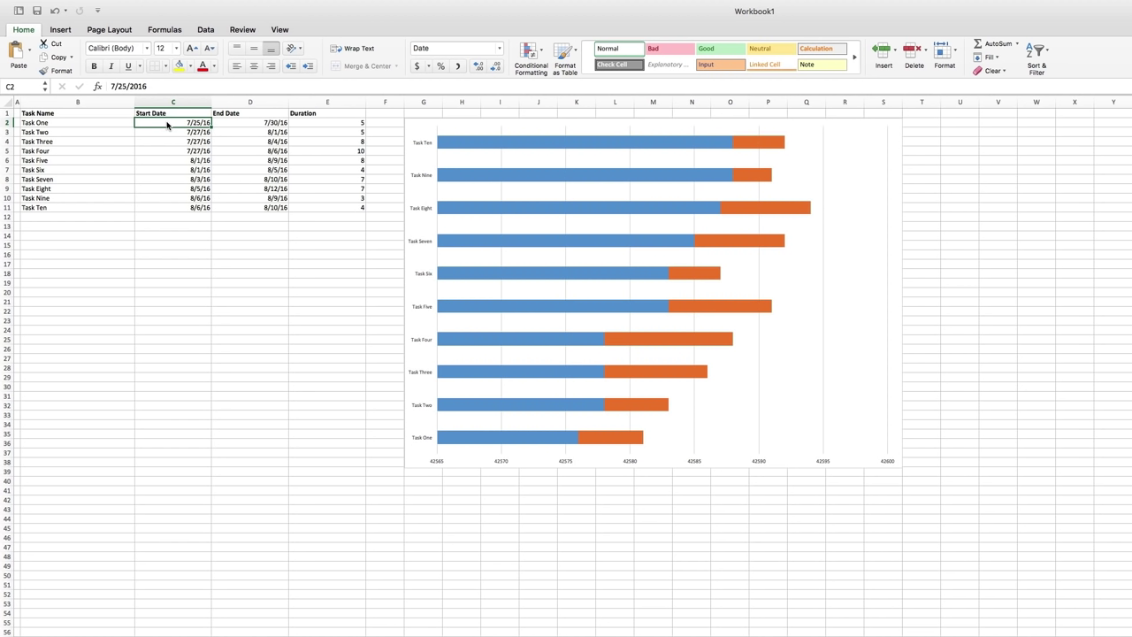
pyautogui.press('super+c')
pyautogui.click(164, 275)
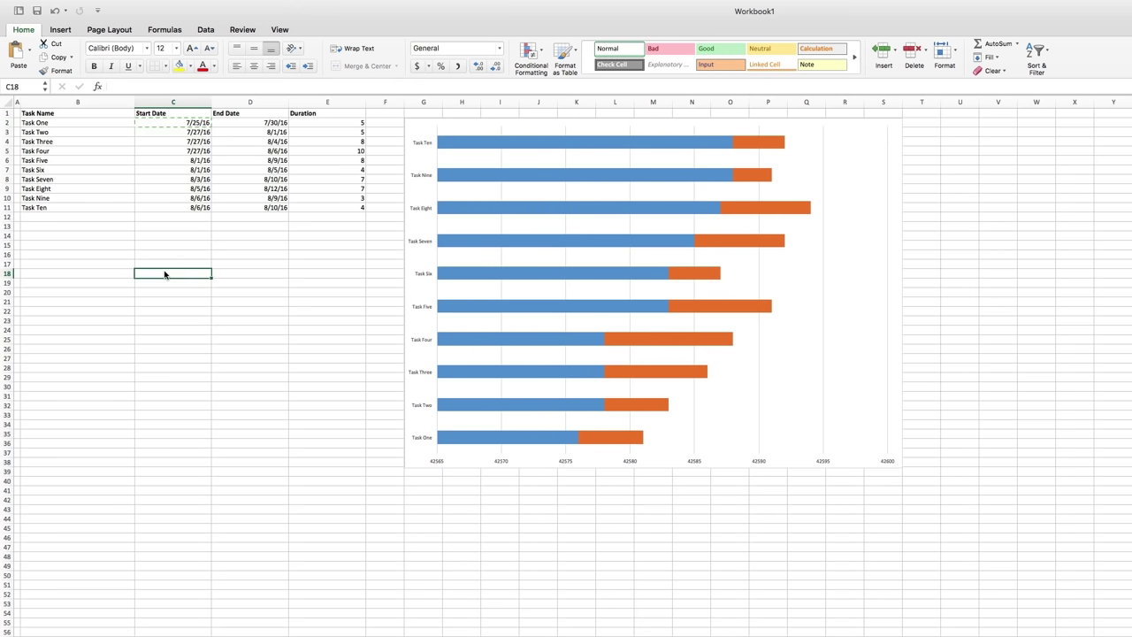
pyautogui.press('super+v')
# - Format the date in cell C18 as a Number with two decimal places
pyautogui.rightClick(164, 275)
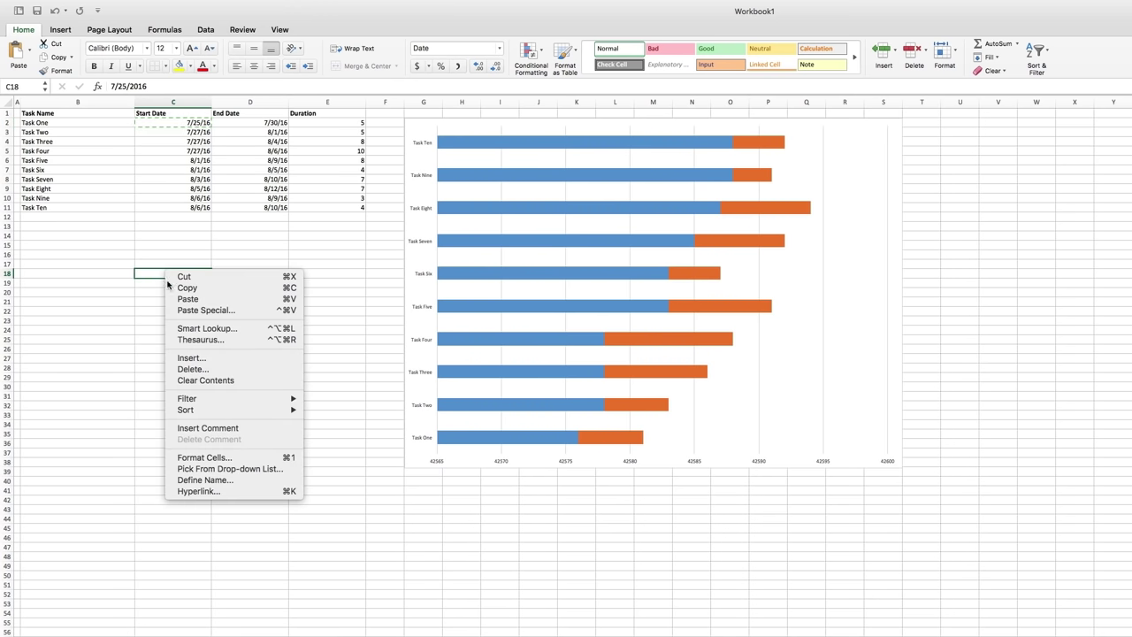
pyautogui.click(209, 457)
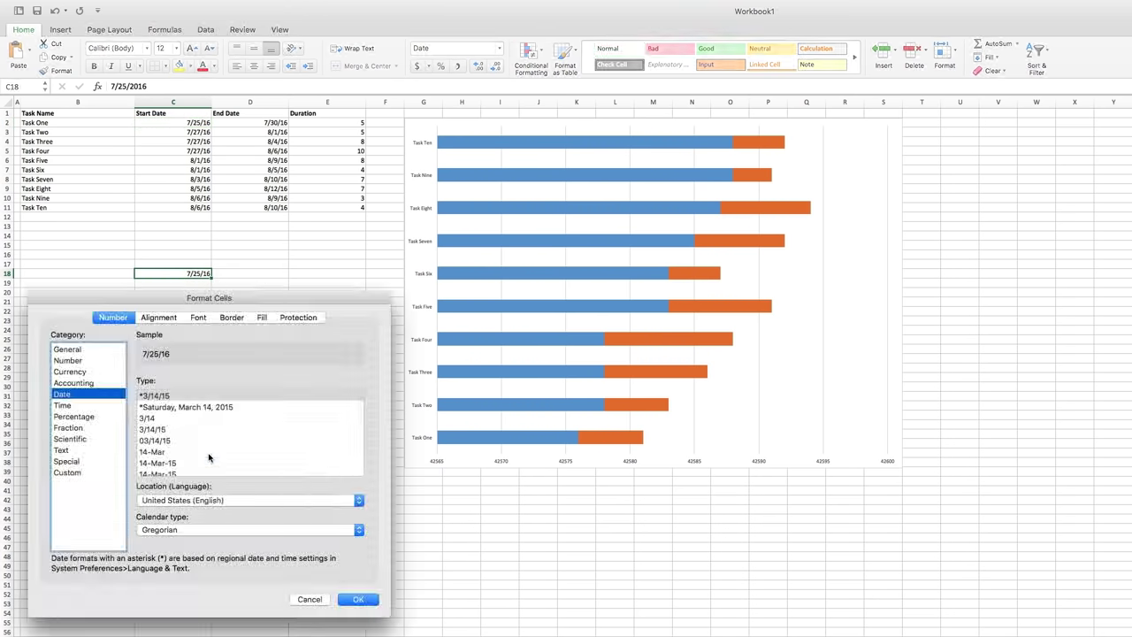
pyautogui.click(71, 361)
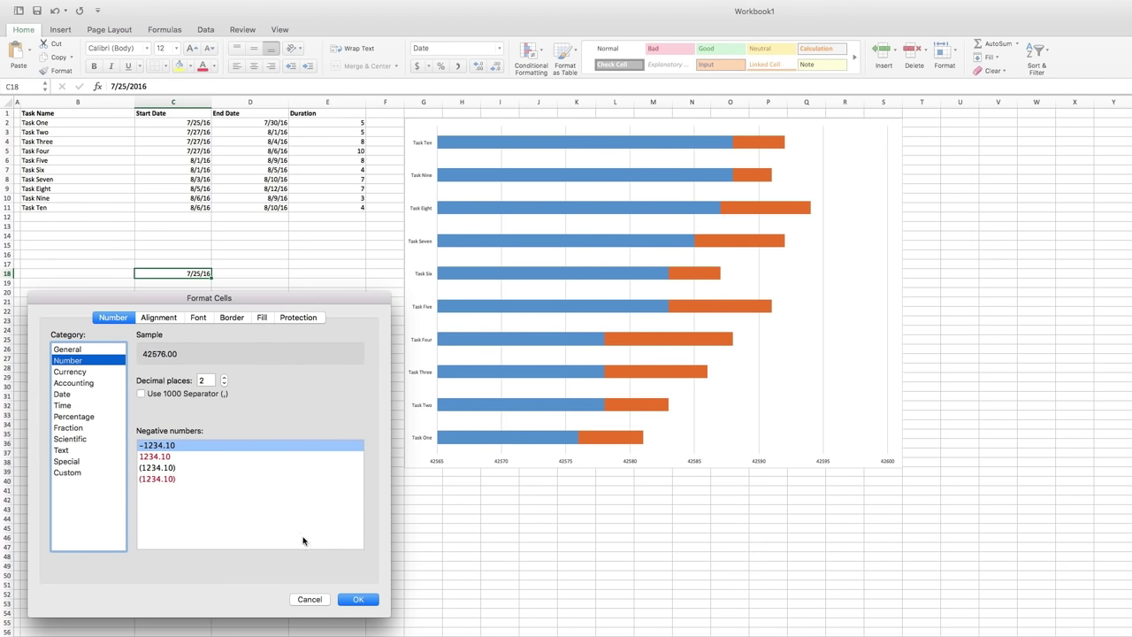
pyautogui.click(353, 601)
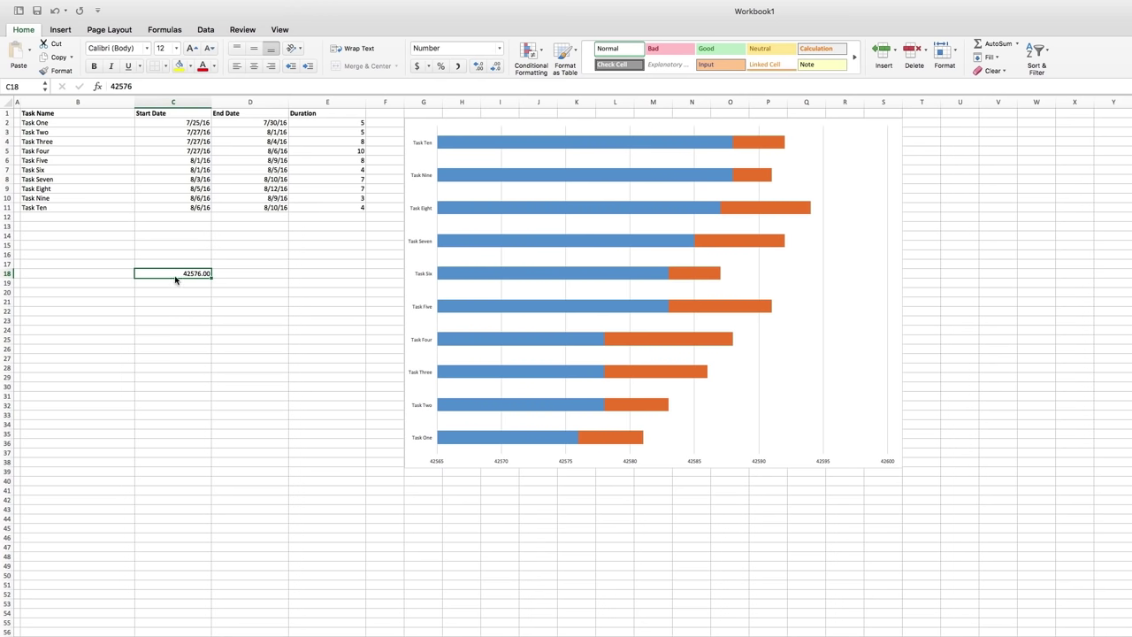
# - Set the minimum bound of the chart's horizontal value axis to 42576
pyautogui.click(500, 461)
pyautogui.rightClick(501, 461)
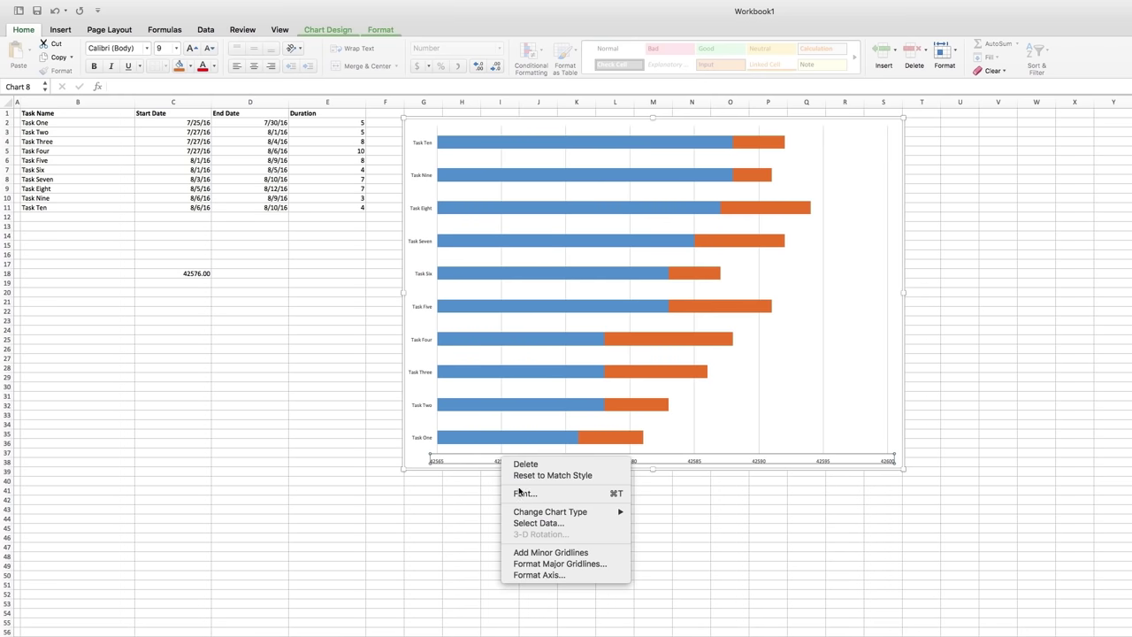
pyautogui.click(538, 575)
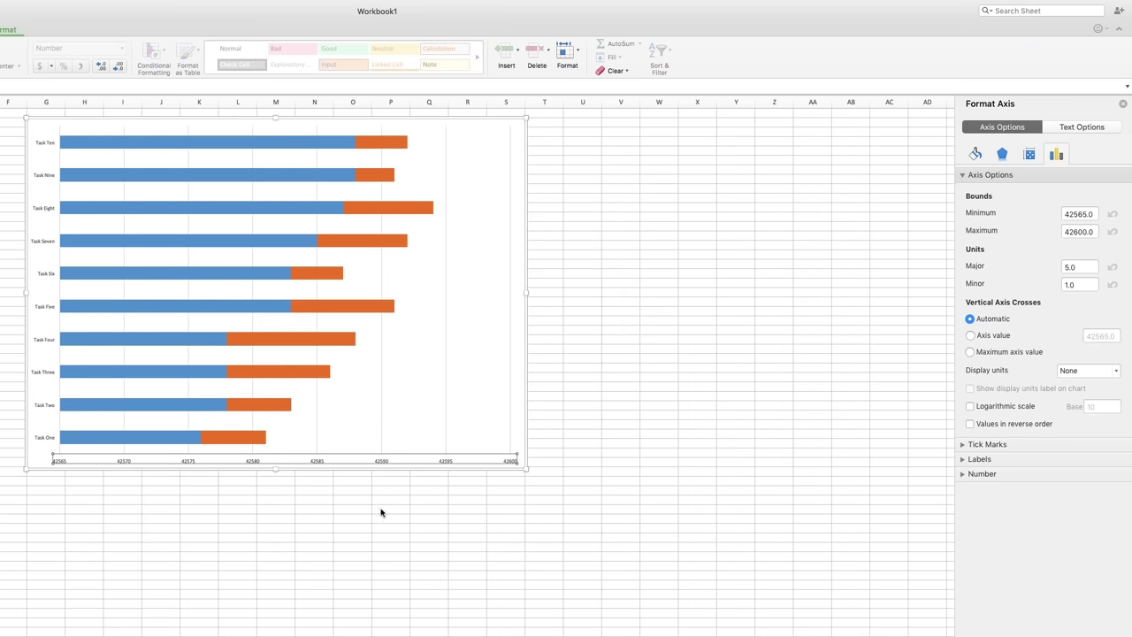
pyautogui.click(1078, 213)
pyautogui.press('BackSpace')
pyautogui.press('BackSpace')
pyautogui.write('76')
pyautogui.press('Return')
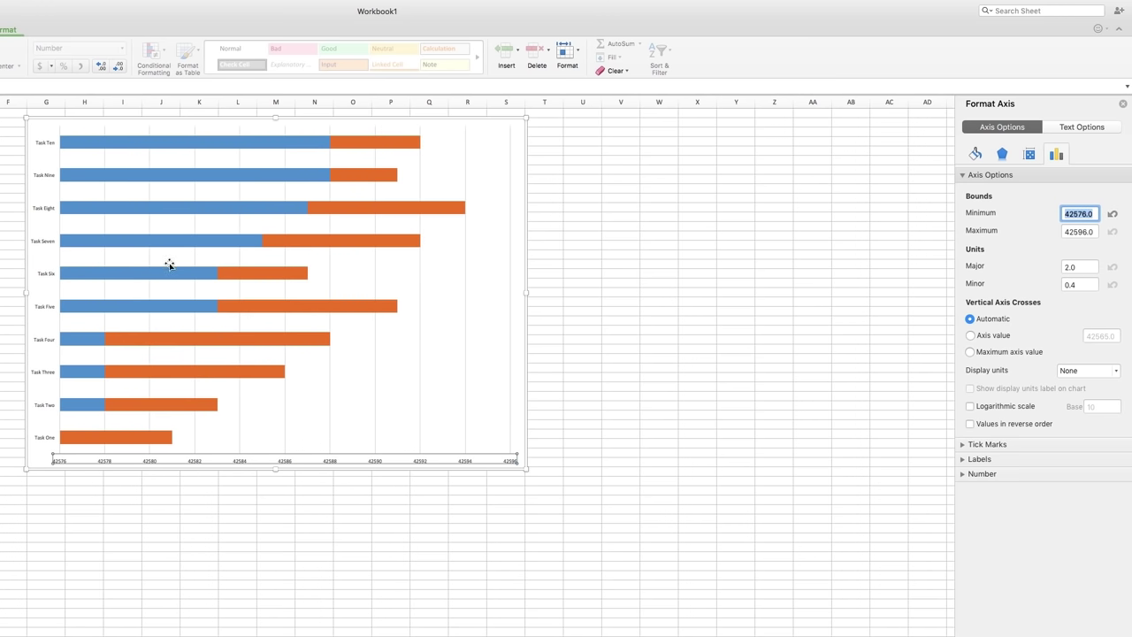
pyautogui.press('Escape')
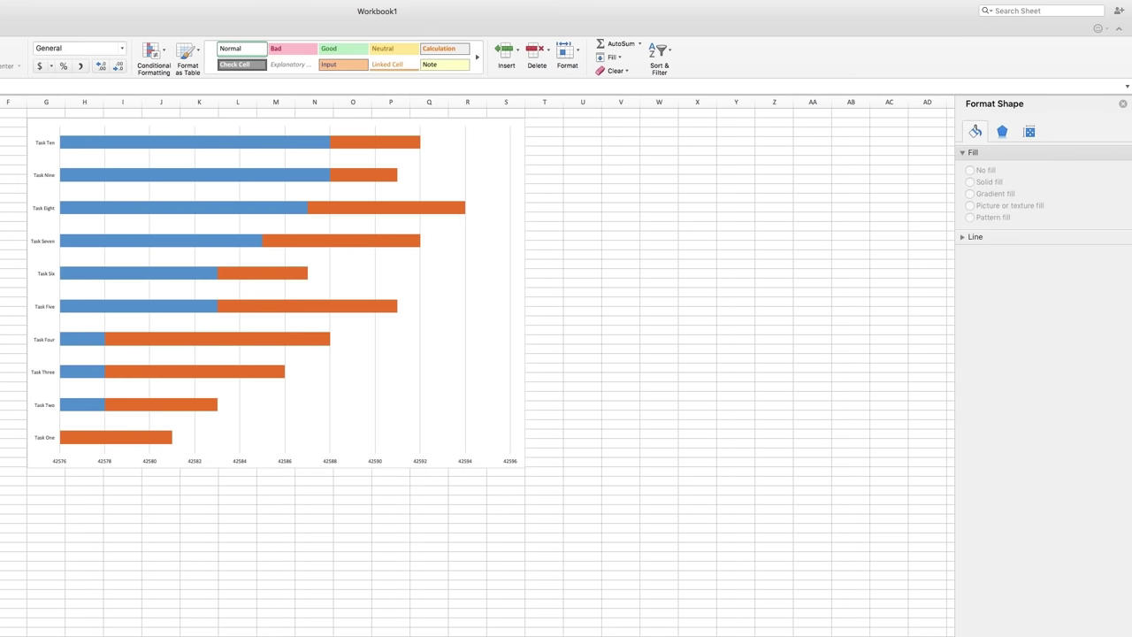
# - Format the horizontal axis numbers with the Date category
pyautogui.click(152, 460)
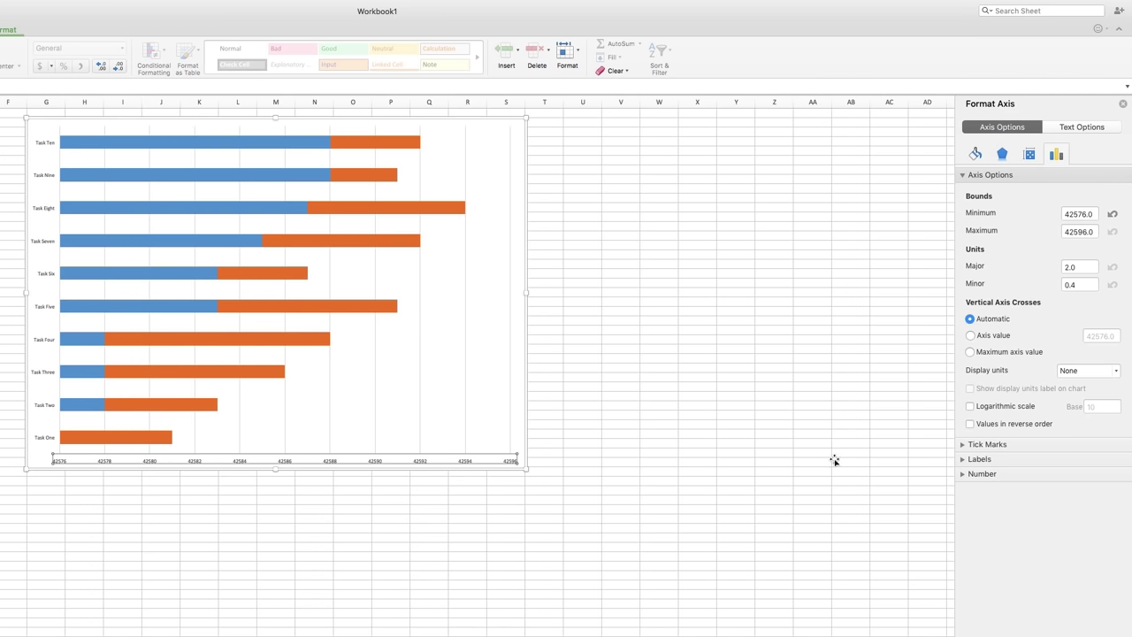
pyautogui.click(964, 474)
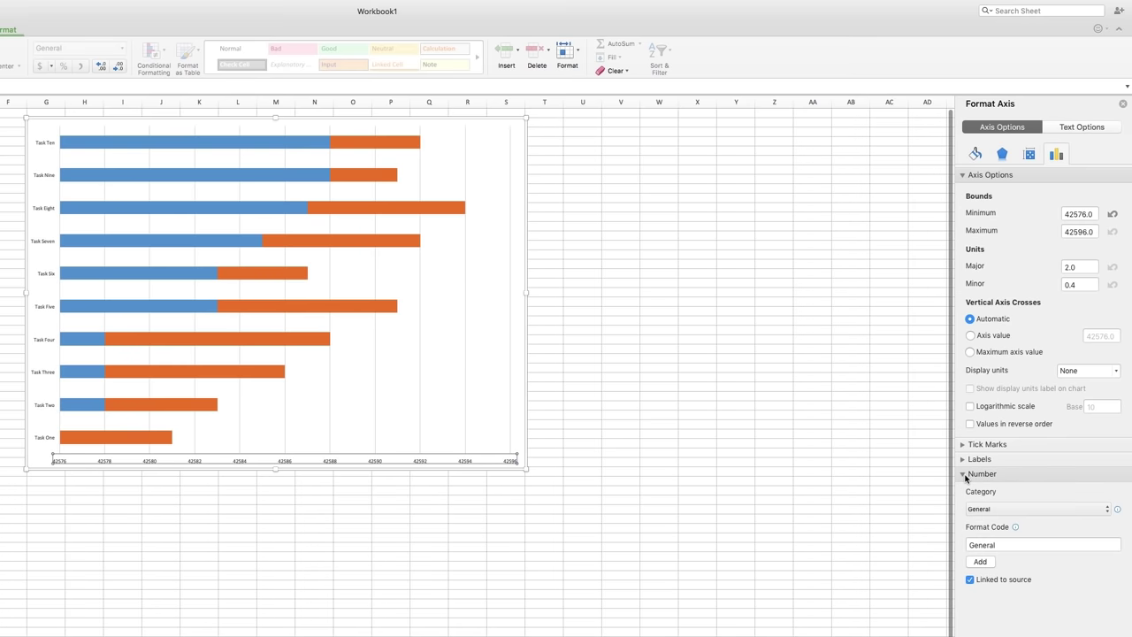
pyautogui.click(1002, 512)
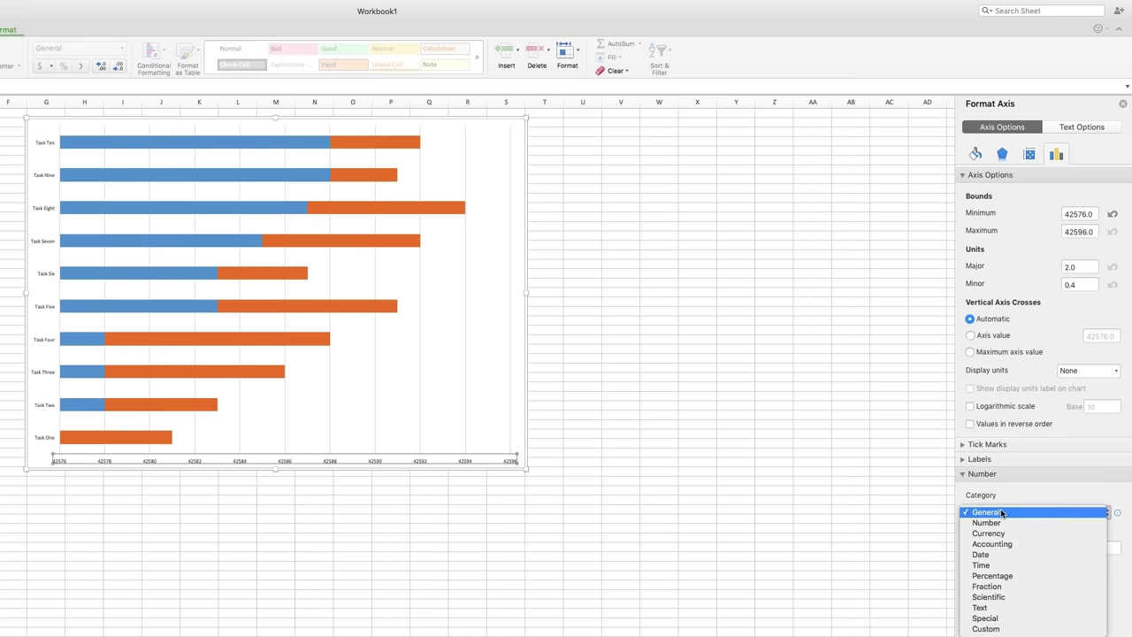
pyautogui.click(1003, 555)
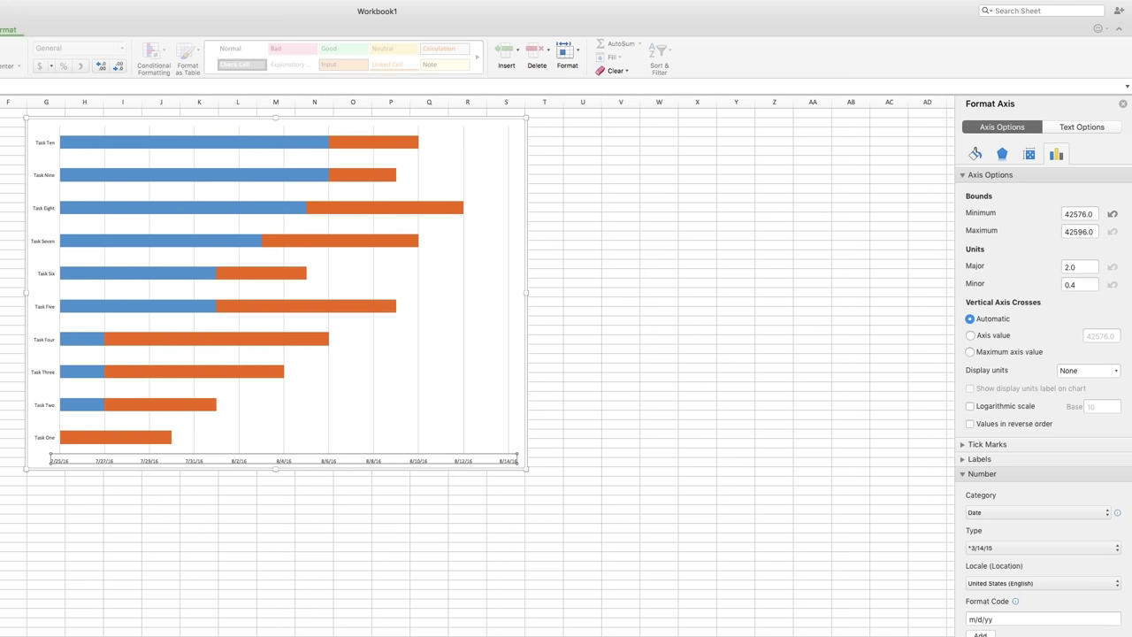
# - Show the task-name axis categories in reverse order so Task One comes first
pyautogui.click(45, 342)
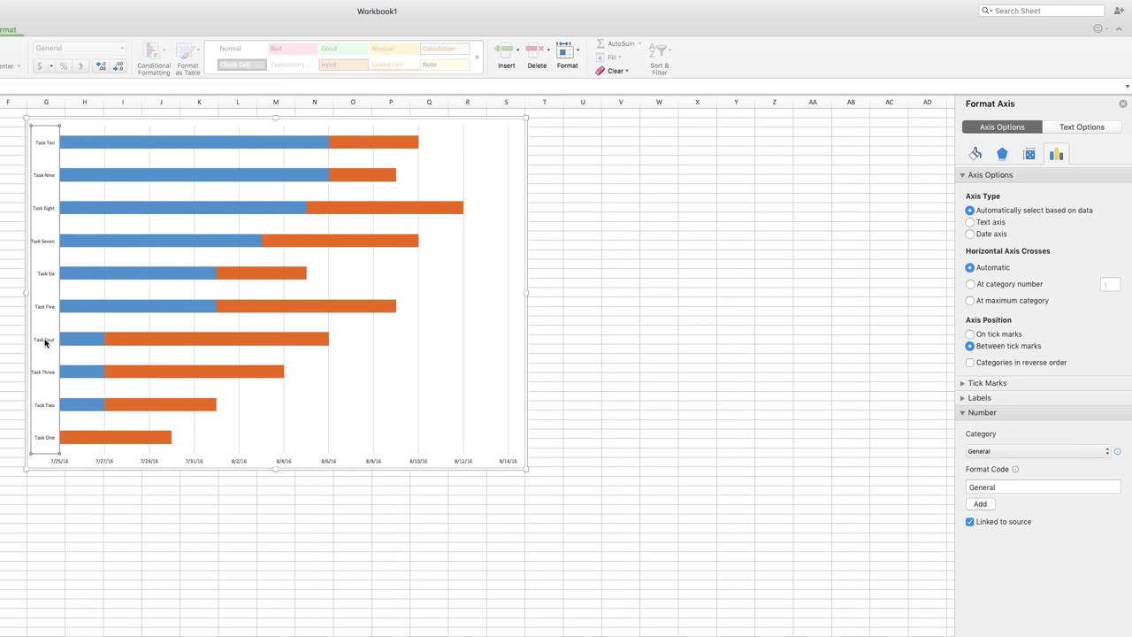
pyautogui.rightClick(45, 343)
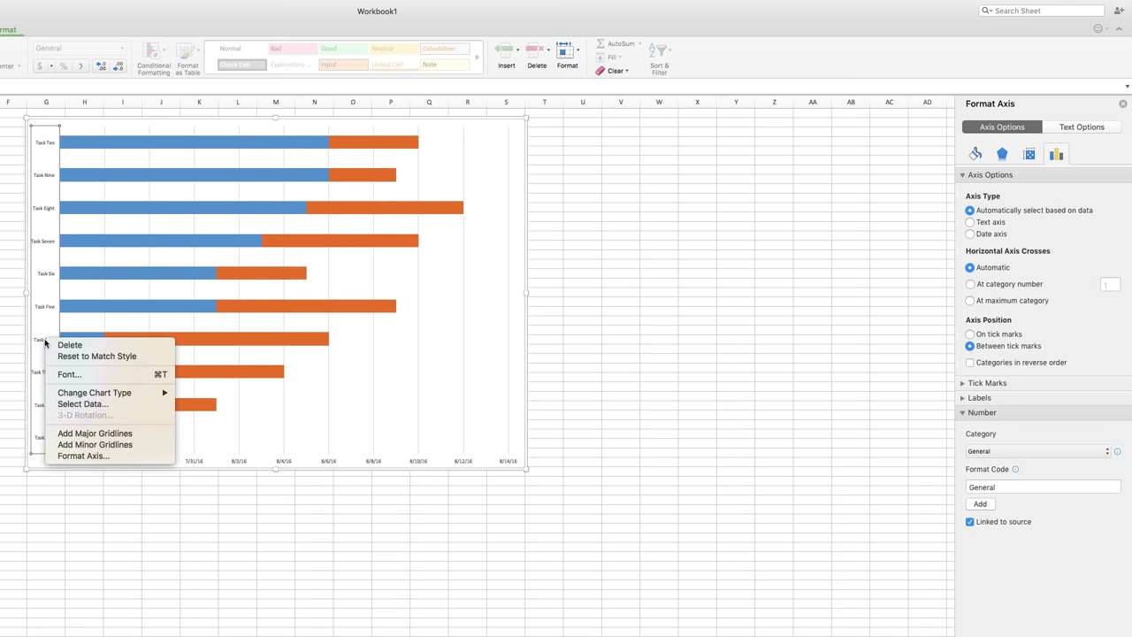
pyautogui.click(68, 455)
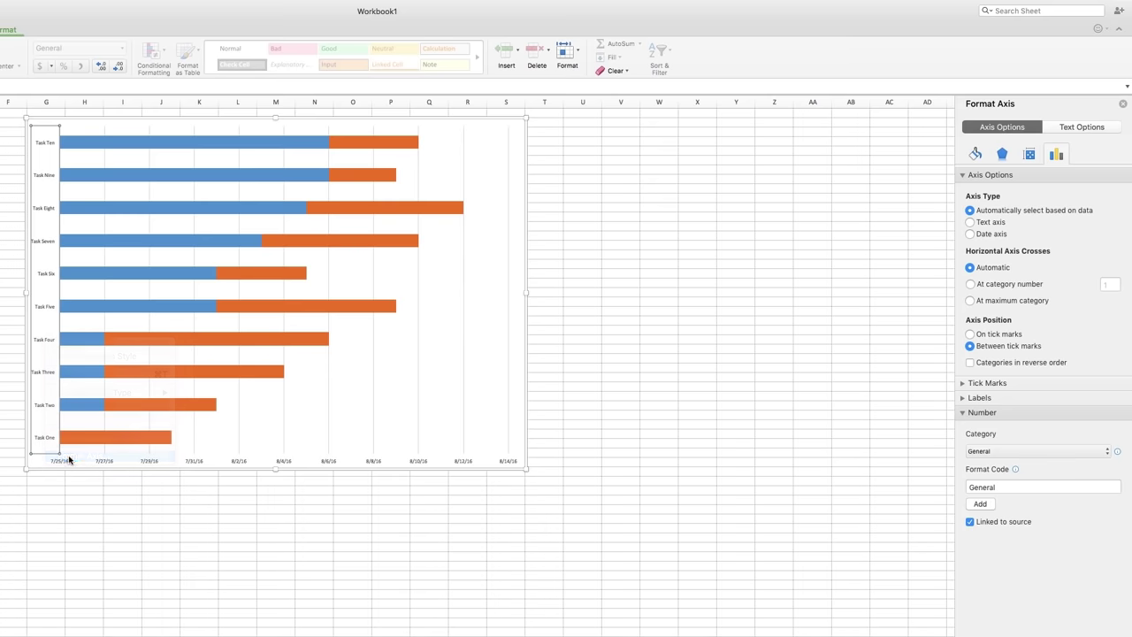
pyautogui.click(970, 363)
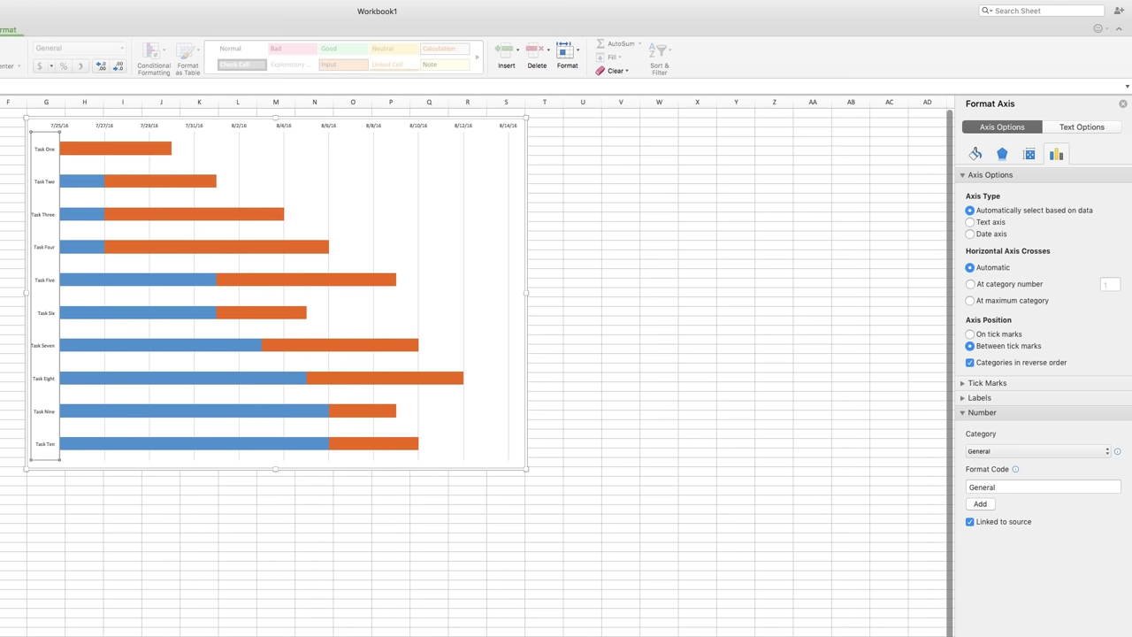
pyautogui.click(57, 120)
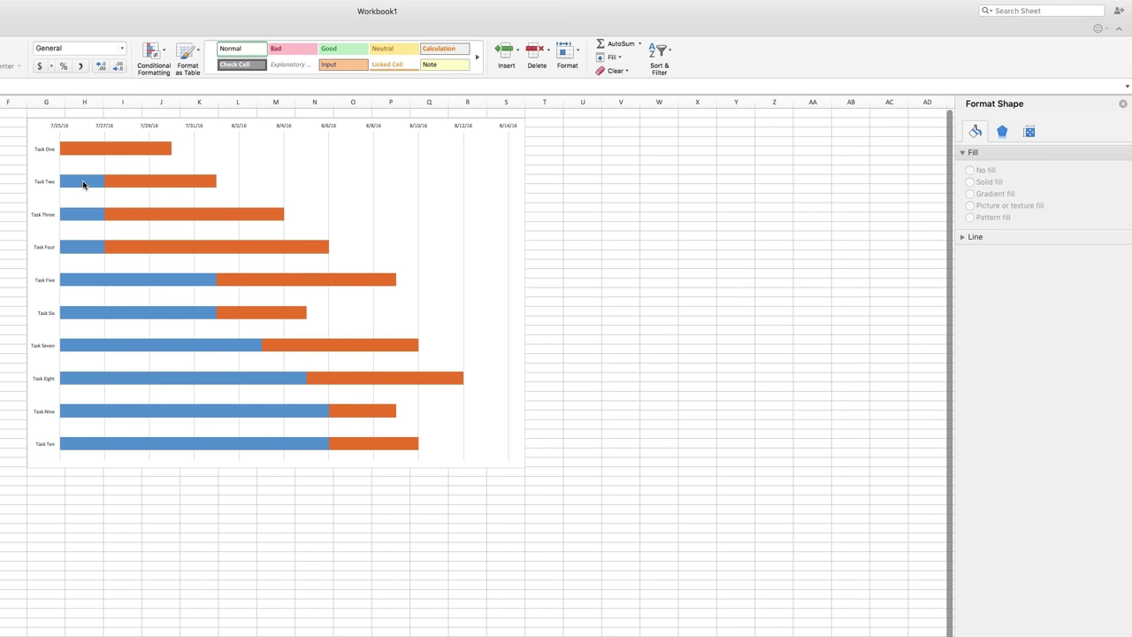
# - Set the blue start-date series of the chart to No fill so only the duration bars show
pyautogui.click(84, 185)
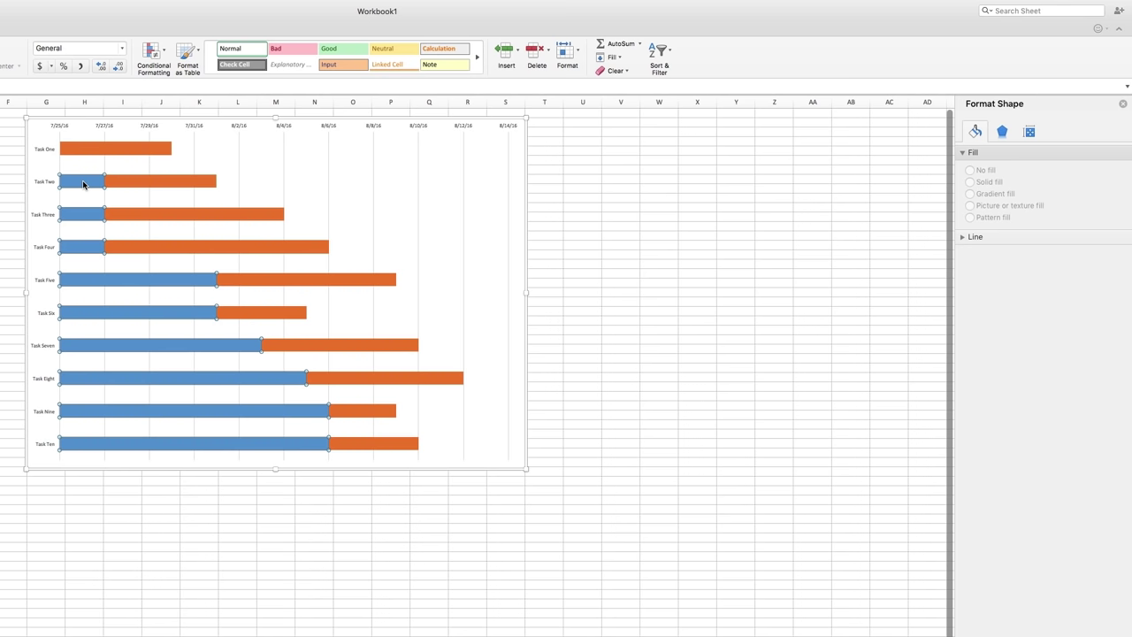
pyautogui.doubleClick(84, 185)
pyautogui.click(975, 132)
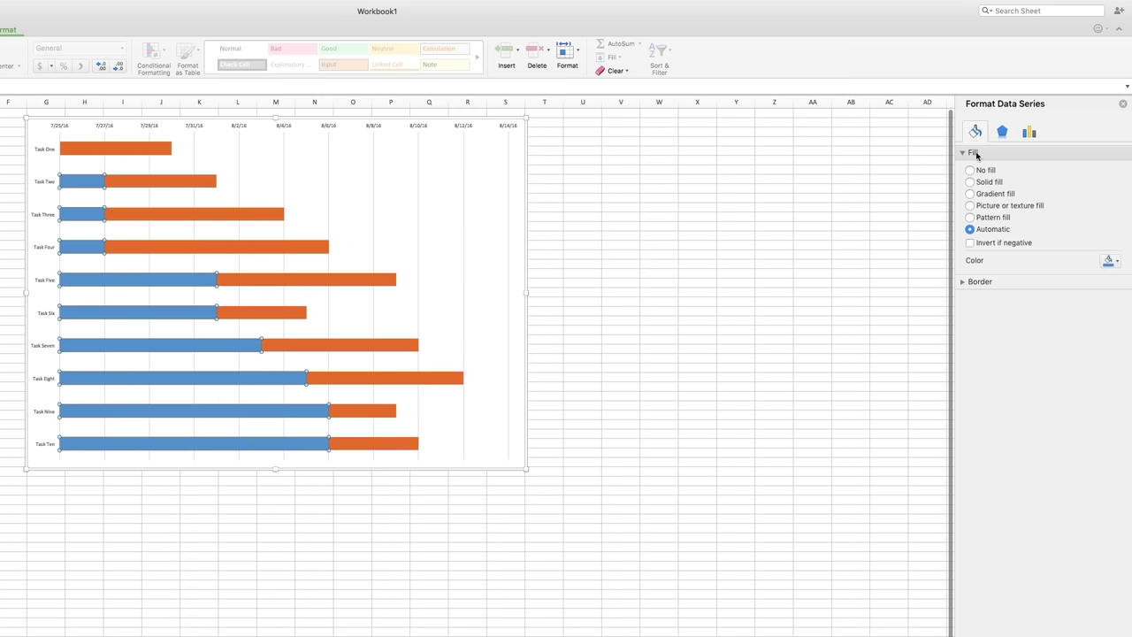
pyautogui.click(970, 171)
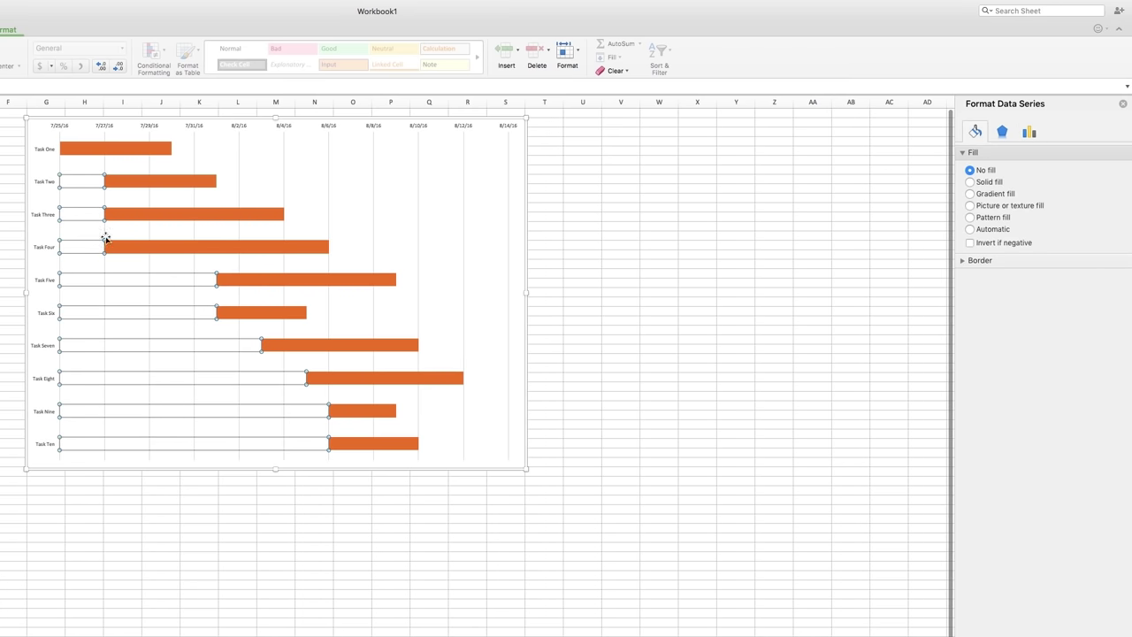
pyautogui.press('Escape')
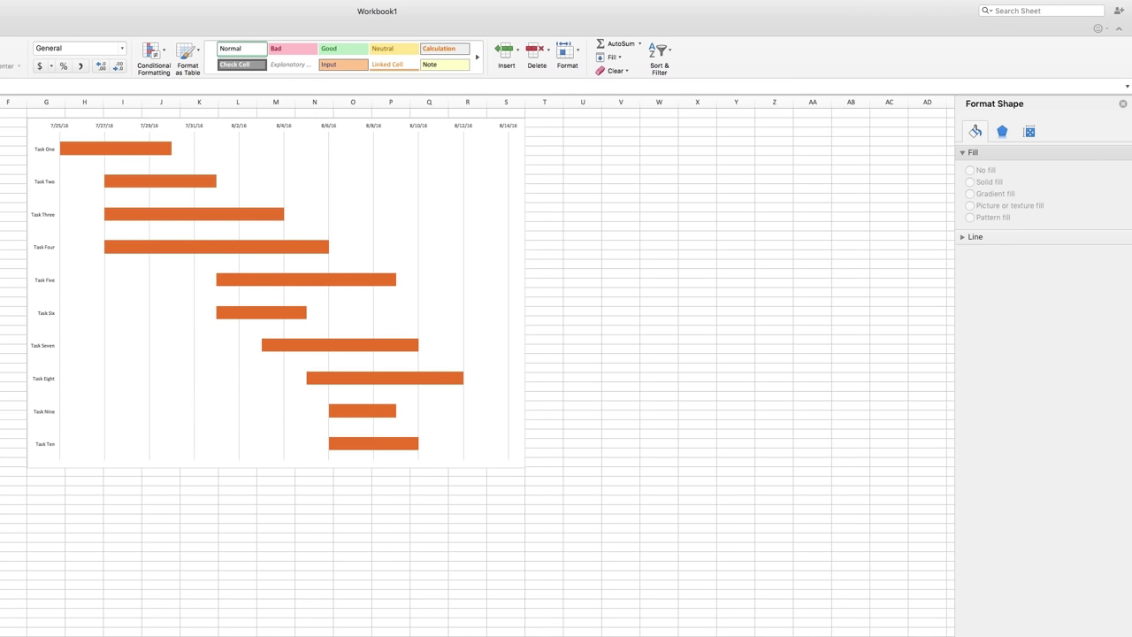
# - Fill the Task Nine bar alone with the light blue used for Task One and Task Five
pyautogui.click(260, 426)
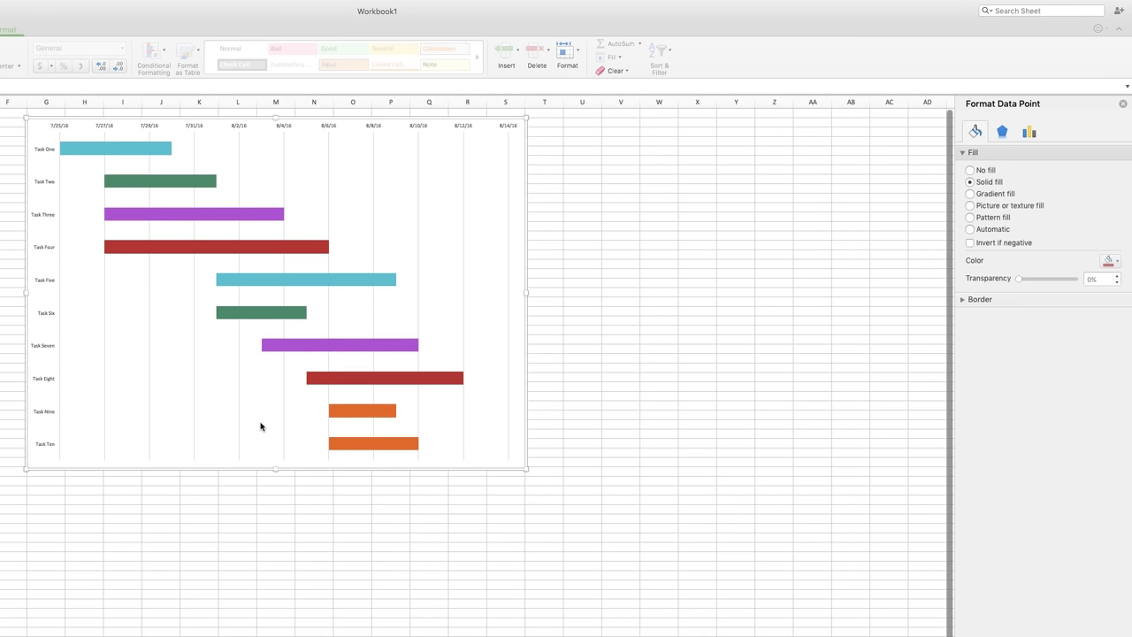
pyautogui.press('Left')
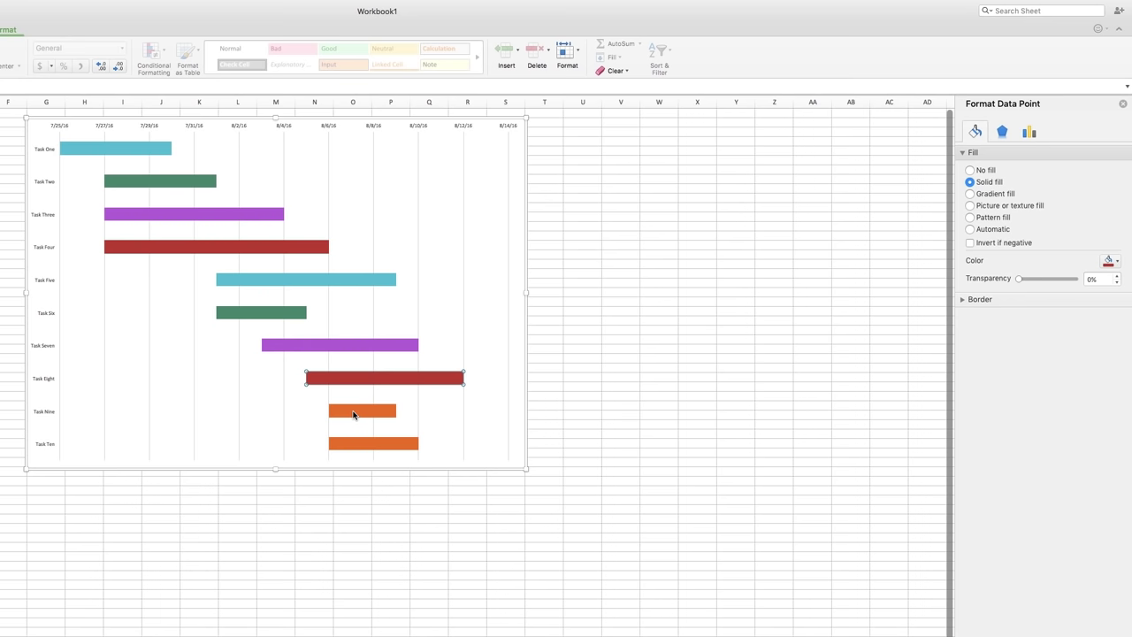
pyautogui.click(353, 413)
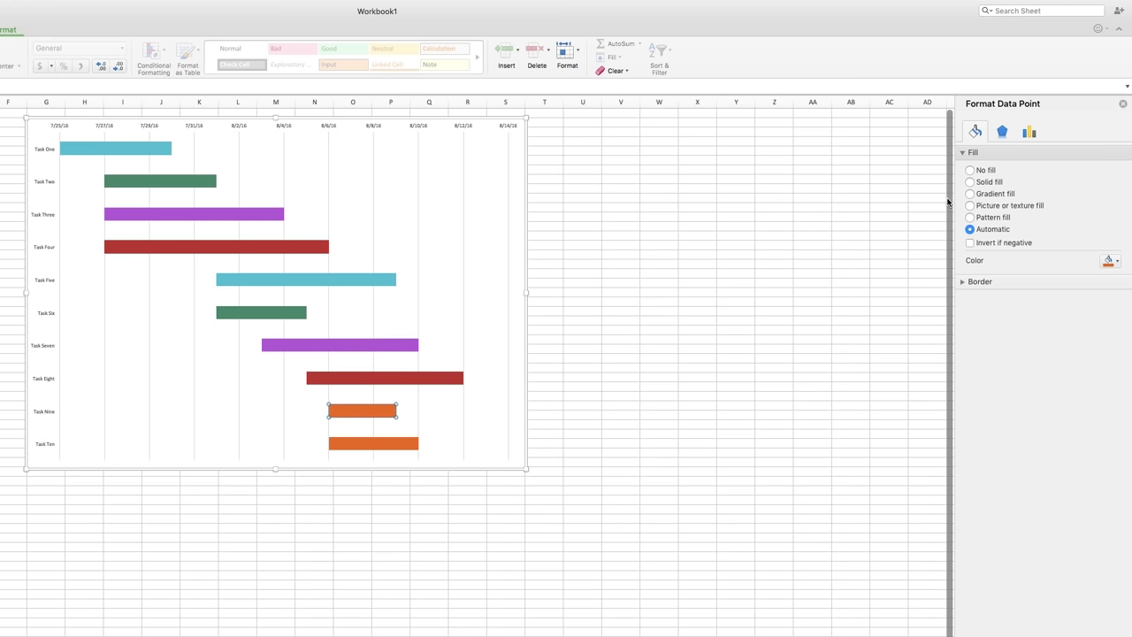
pyautogui.click(1116, 262)
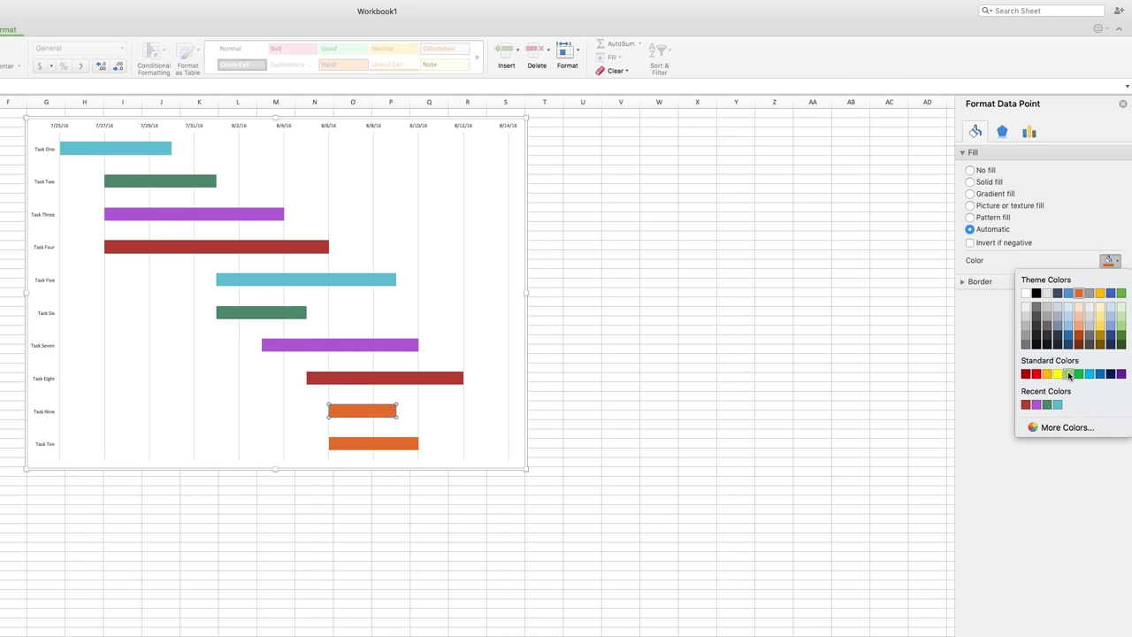
pyautogui.click(1057, 404)
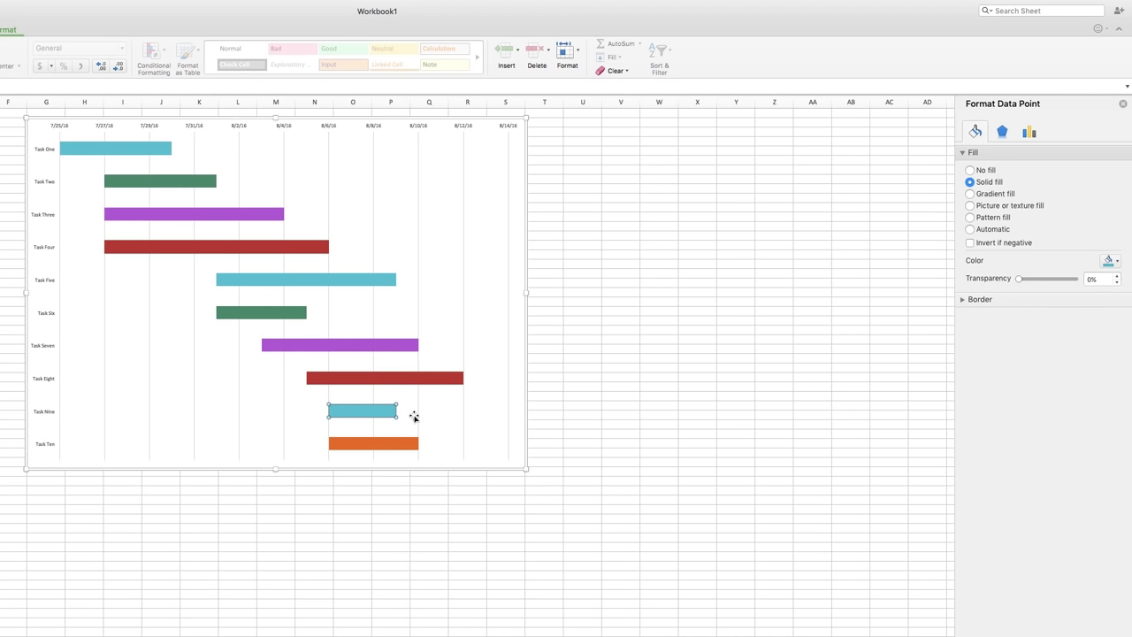
# - Fill the Task Ten bar alone with the green used for Task Two and Task Six
pyautogui.click(358, 444)
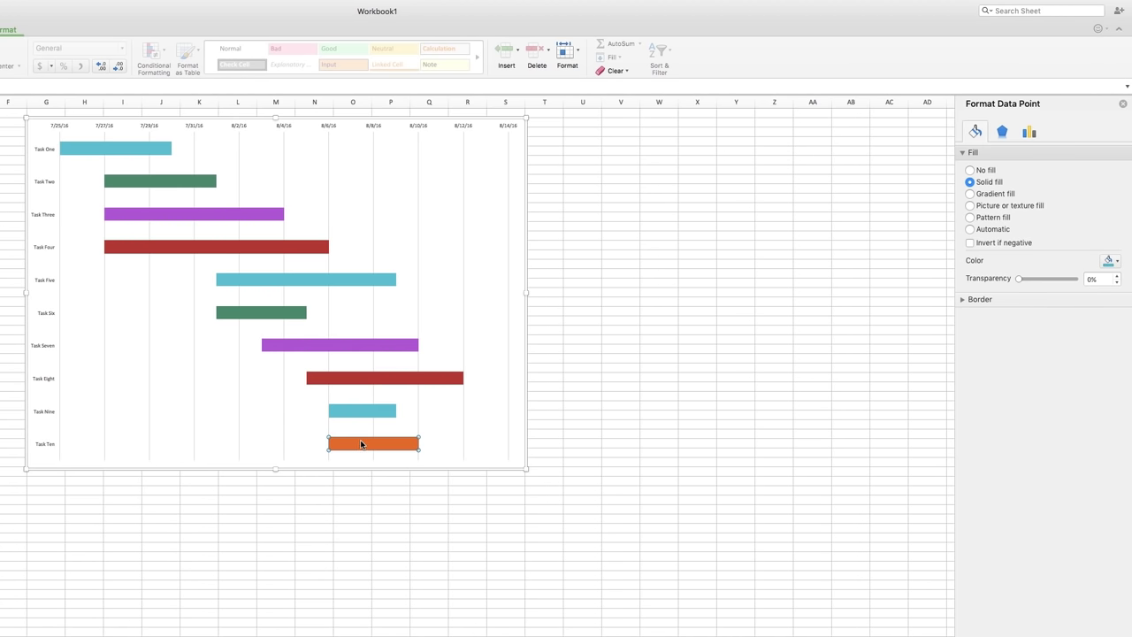
pyautogui.click(1109, 261)
pyautogui.click(1057, 405)
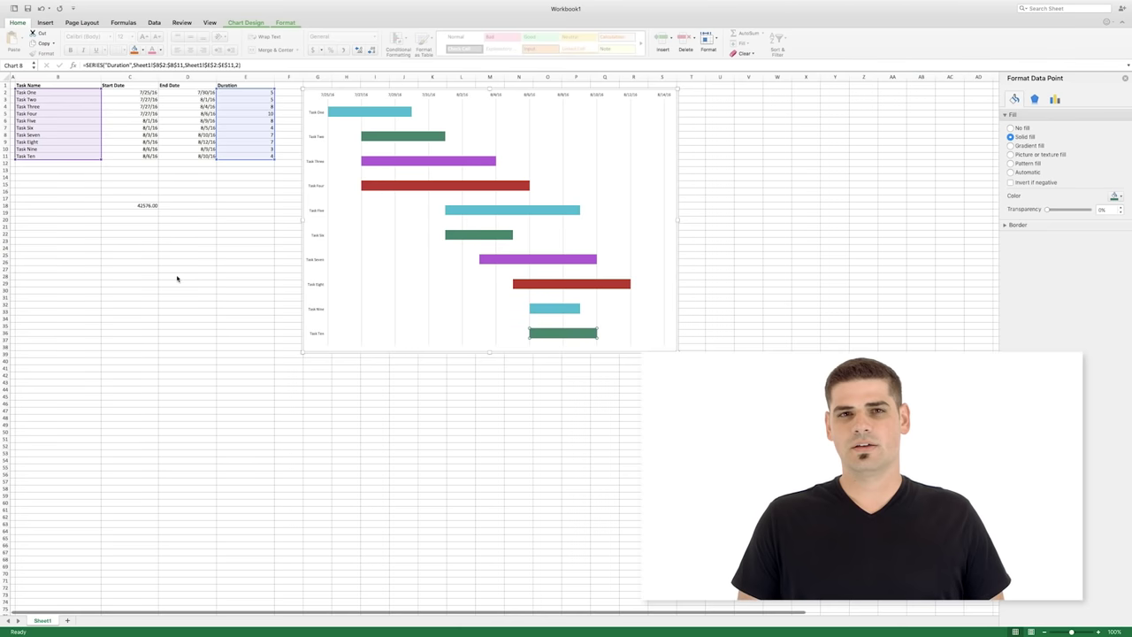
pyautogui.click(177, 277)
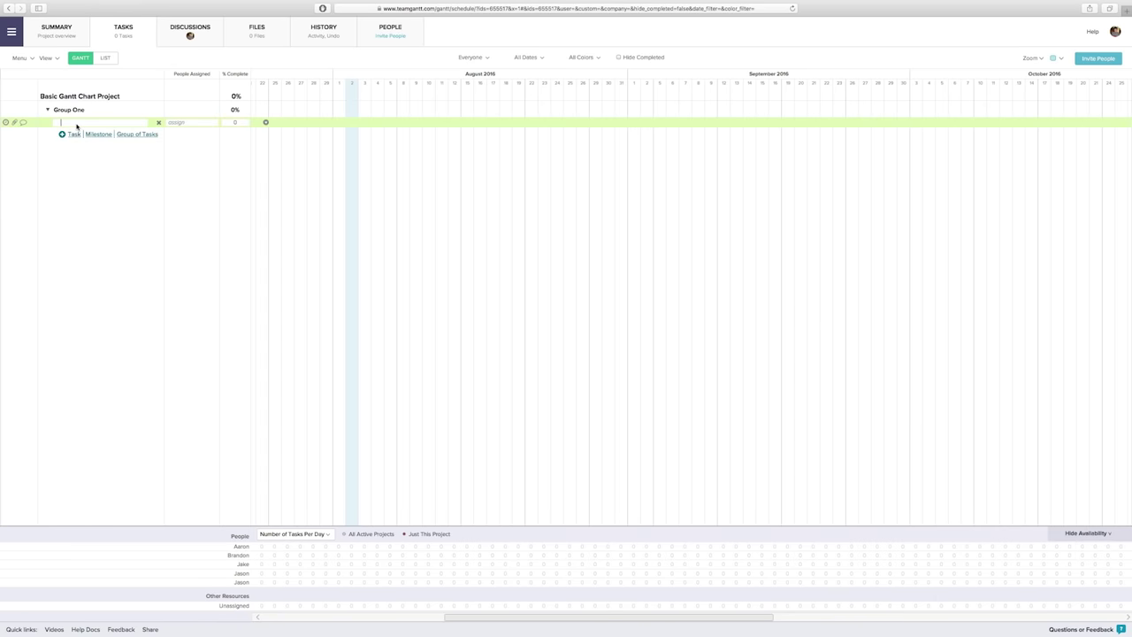
# - Switch to TeamGantt and add Task One through Task Five under Group One of the Basic Gantt Chart Project
pyautogui.press('Return')
pyautogui.write('Task Two')
pyautogui.press('Return')
pyautogui.write('Task Three')
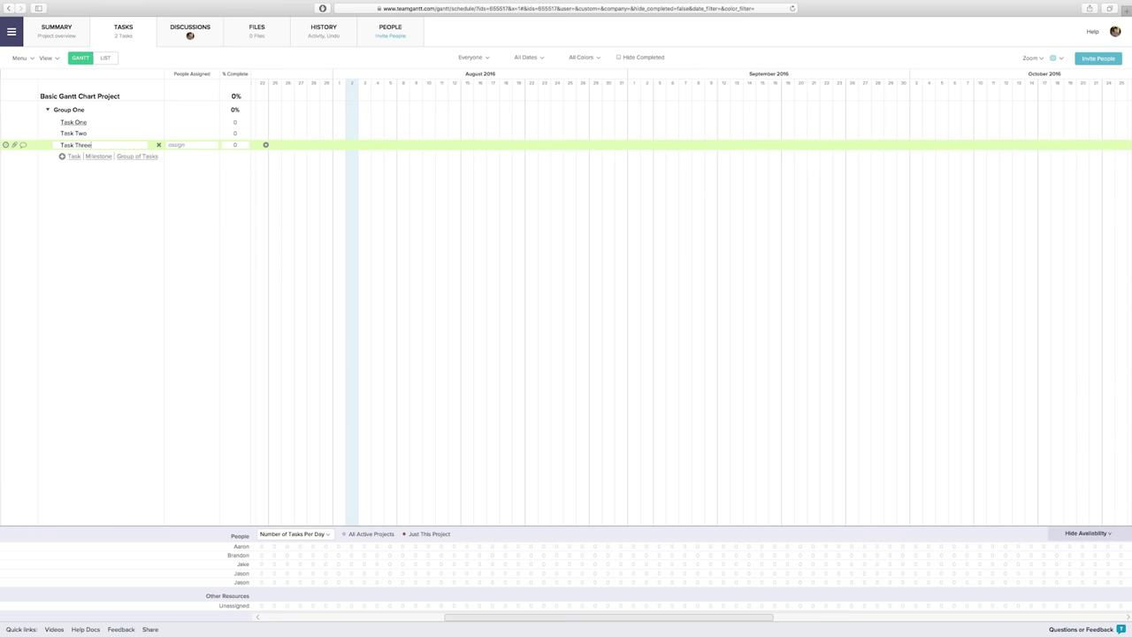
pyautogui.press('Return')
pyautogui.write('Task Four')
pyautogui.press('Return')
pyautogui.write('Task Five')
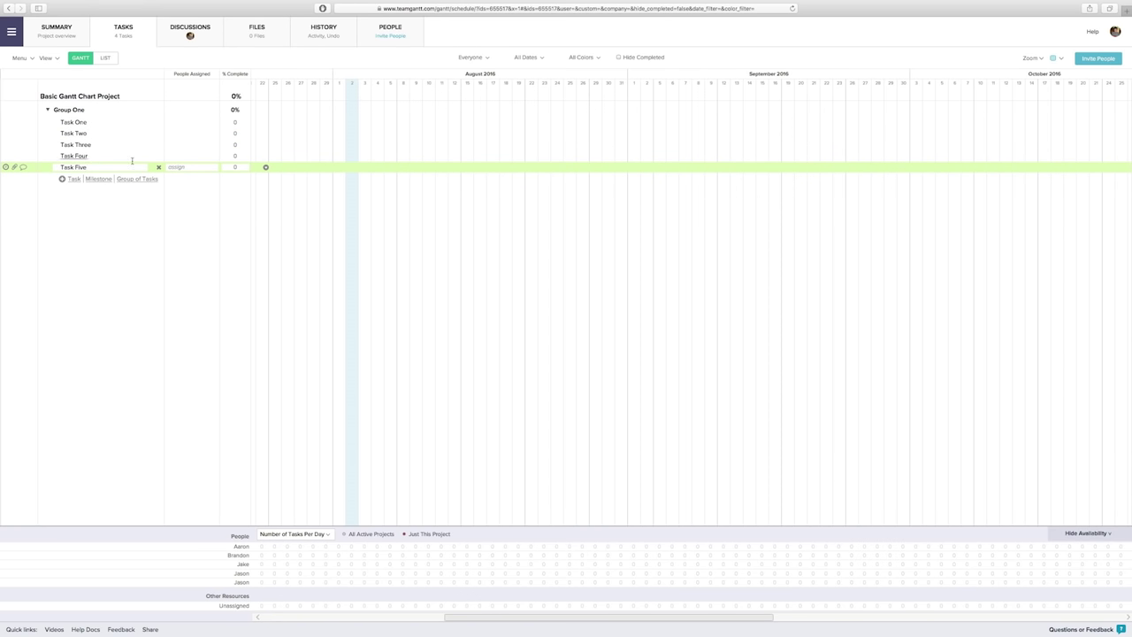
pyautogui.press('Return')
# - Create a second task group named Group Two and add Task Six through Task Ten to it
pyautogui.write('Group Two')
pyautogui.press('Return')
pyautogui.write('Task ')
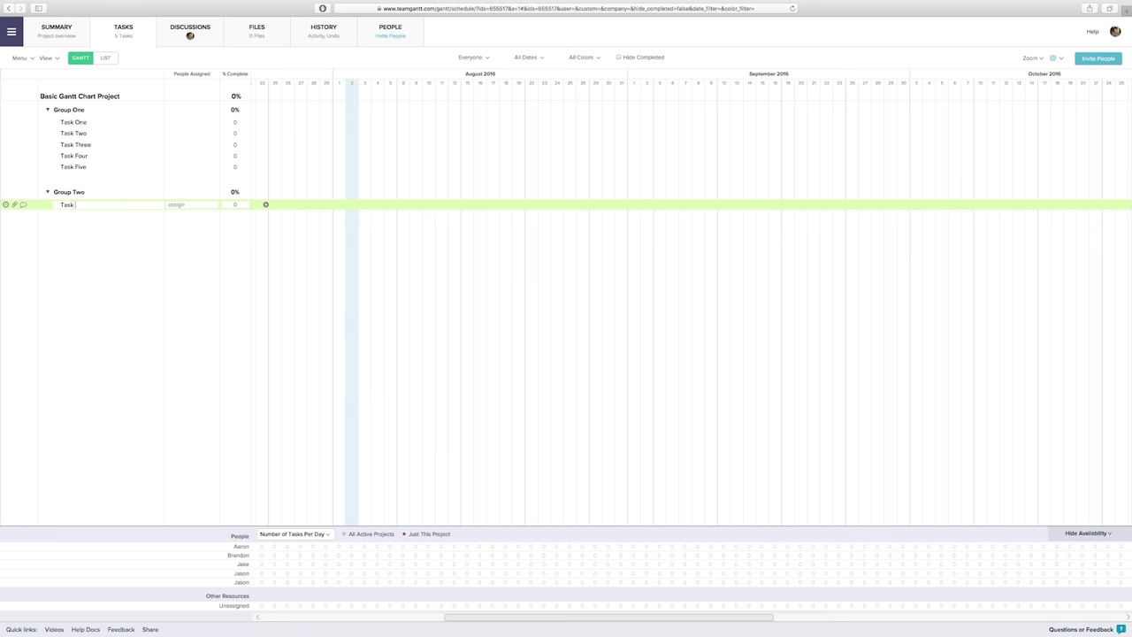
pyautogui.write('Six')
pyautogui.press('Return')
pyautogui.write('Task Seven')
pyautogui.press('Return')
pyautogui.write('Task Eight')
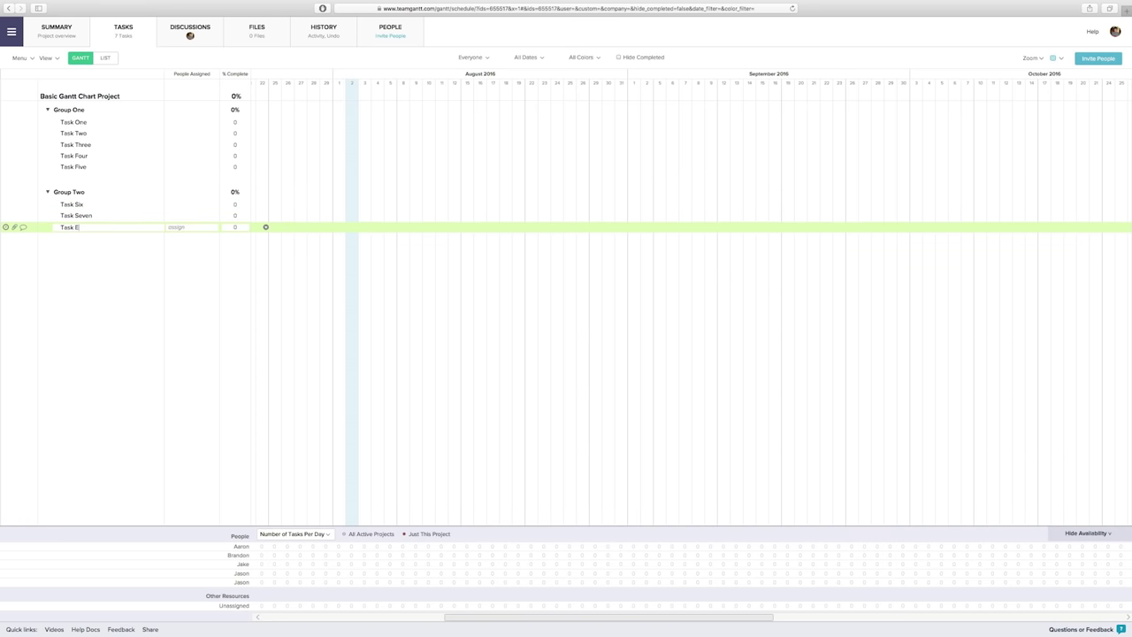
pyautogui.press('Return')
pyautogui.write('Task Nine')
pyautogui.press('Return')
pyautogui.write('Task Ten')
pyautogui.press('Return')
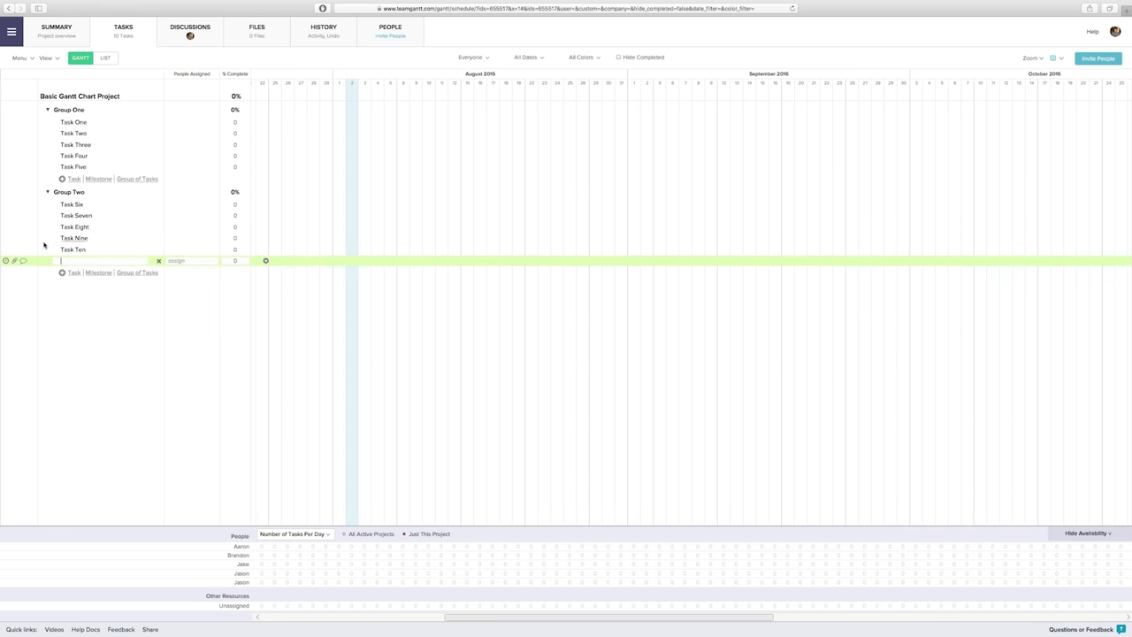
pyautogui.click(75, 316)
# - Draw staggered date bars for Tasks One to Five over August 2–26 and for Tasks Six to Ten over August 18–September 16
pyautogui.moveTo(347, 122); pyautogui.dragTo(584, 167)
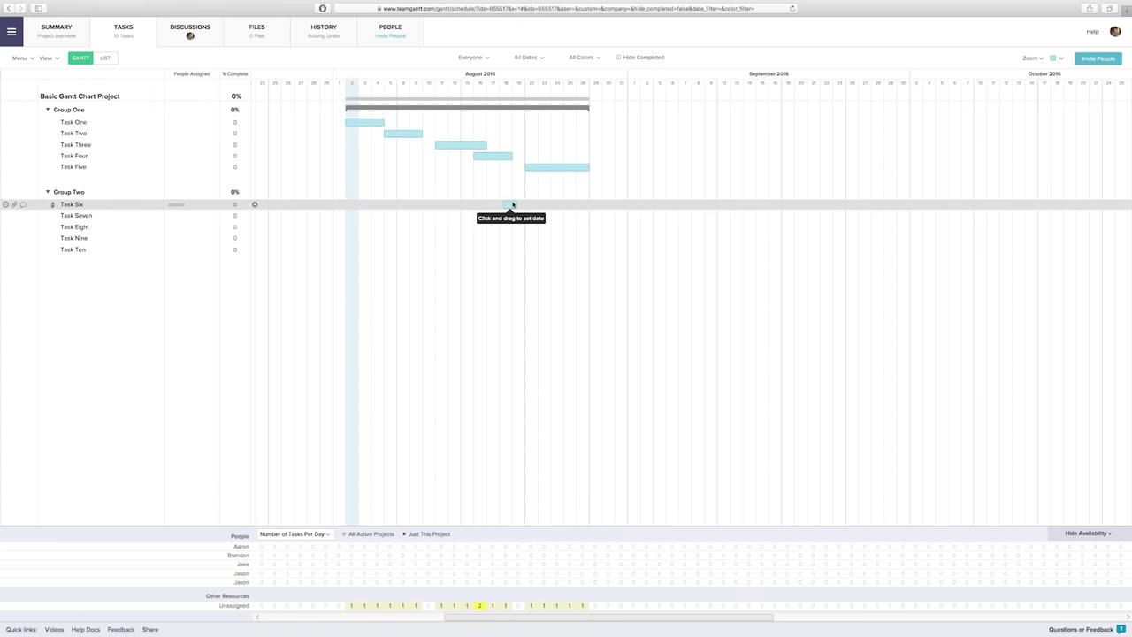
pyautogui.moveTo(506, 205); pyautogui.dragTo(783, 256)
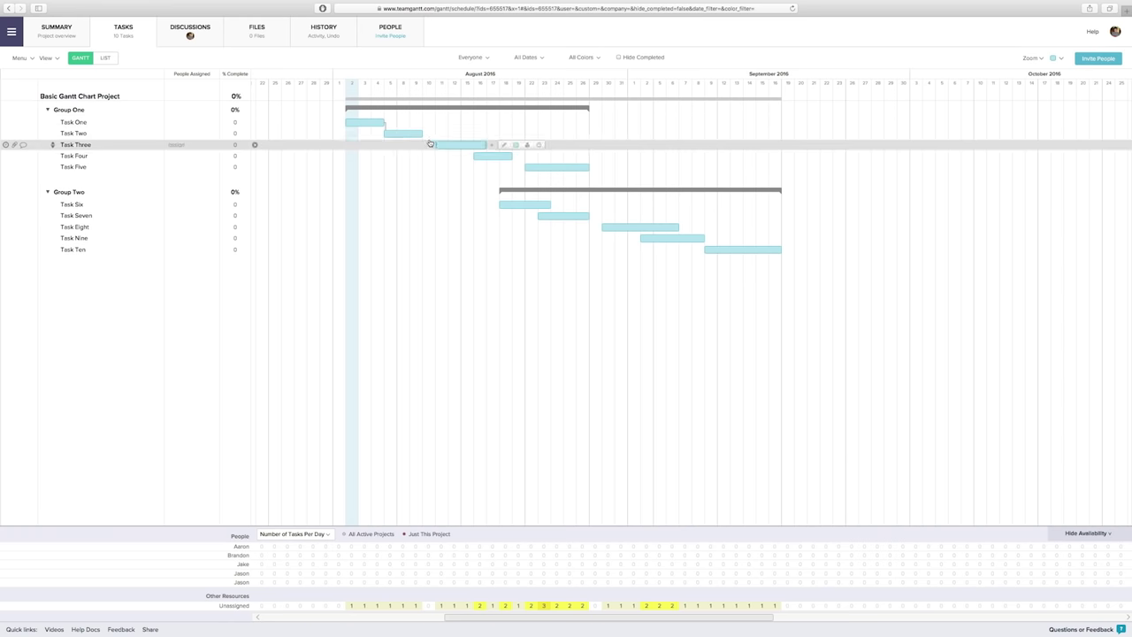
# - Add dependency links from Task Two to Three, Task Four to Five, Task Seven to Eight, and Task Nine to Ten
pyautogui.moveTo(432, 139); pyautogui.dragTo(437, 145)
pyautogui.moveTo(516, 156); pyautogui.dragTo(529, 166)
pyautogui.moveTo(592, 213); pyautogui.dragTo(607, 227)
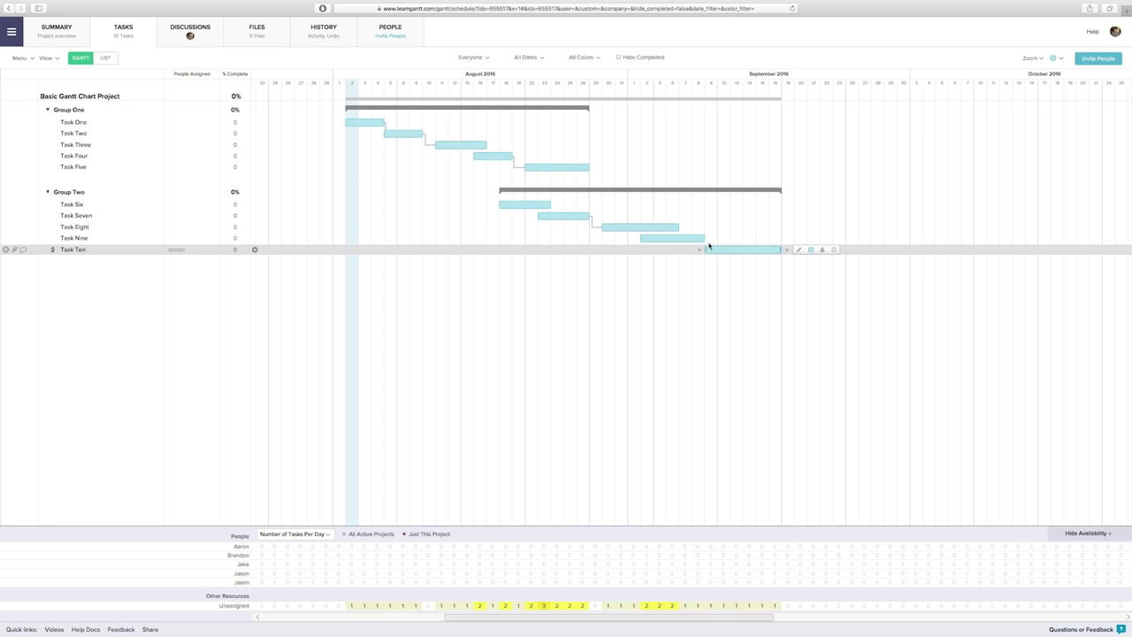
pyautogui.moveTo(709, 240); pyautogui.dragTo(711, 249)
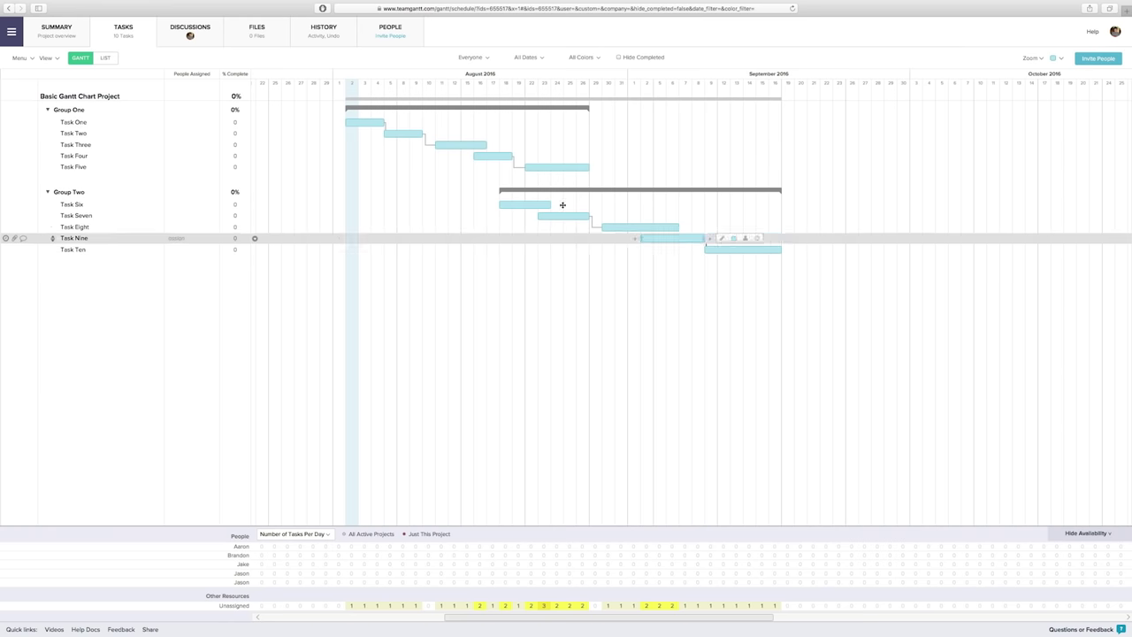
# - Assign Task One to the first team member in the people list and Task Two to the second
pyautogui.click(414, 122)
pyautogui.click(380, 155)
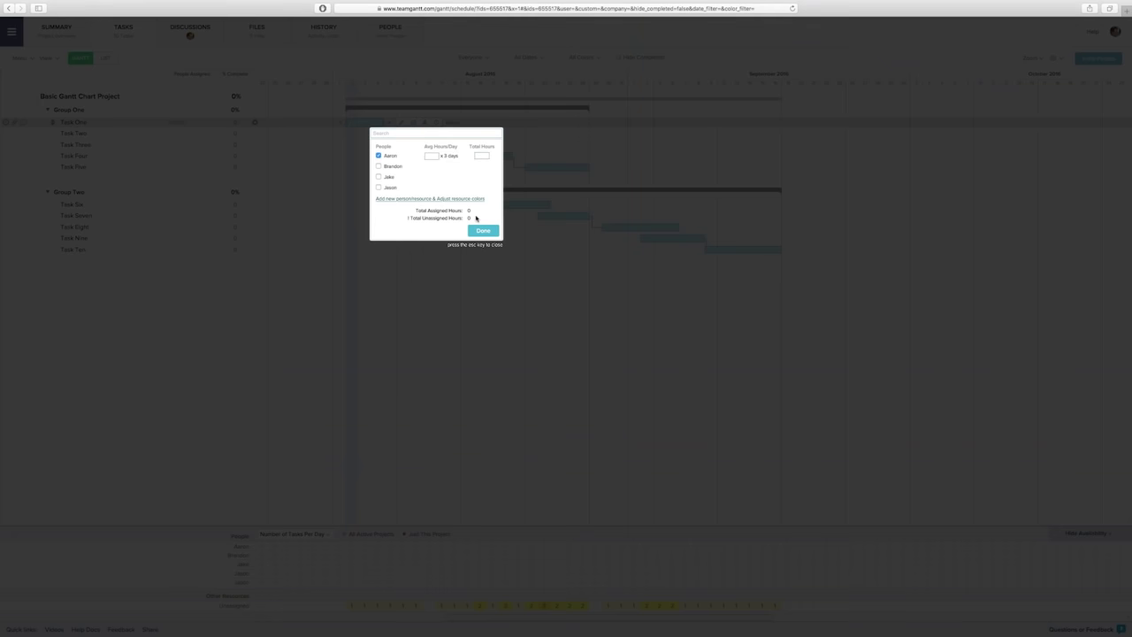
pyautogui.click(483, 230)
pyautogui.click(462, 135)
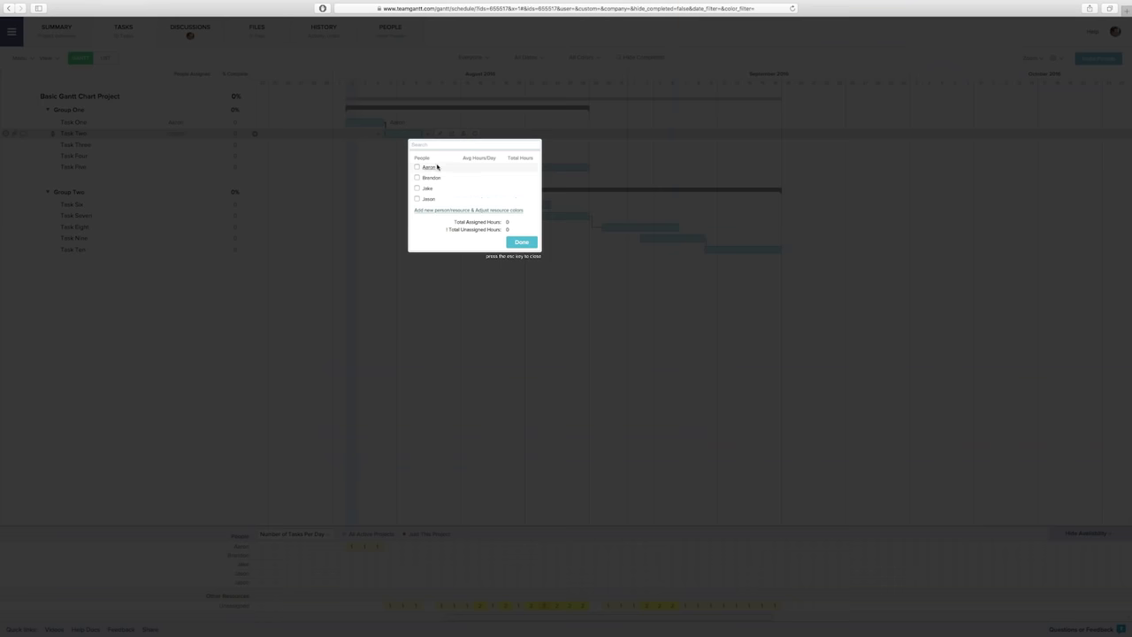
pyautogui.click(421, 177)
pyautogui.click(521, 242)
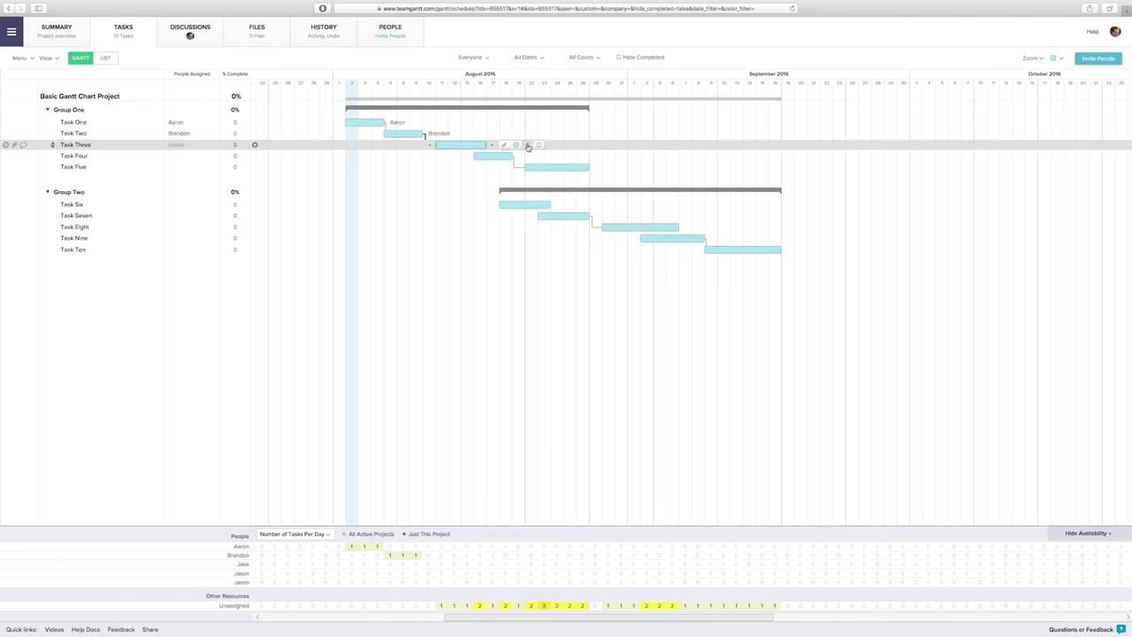
# - Assign Task Three to the third team member in the people list and Task Four to the fourth
pyautogui.click(527, 145)
pyautogui.click(487, 202)
pyautogui.click(584, 253)
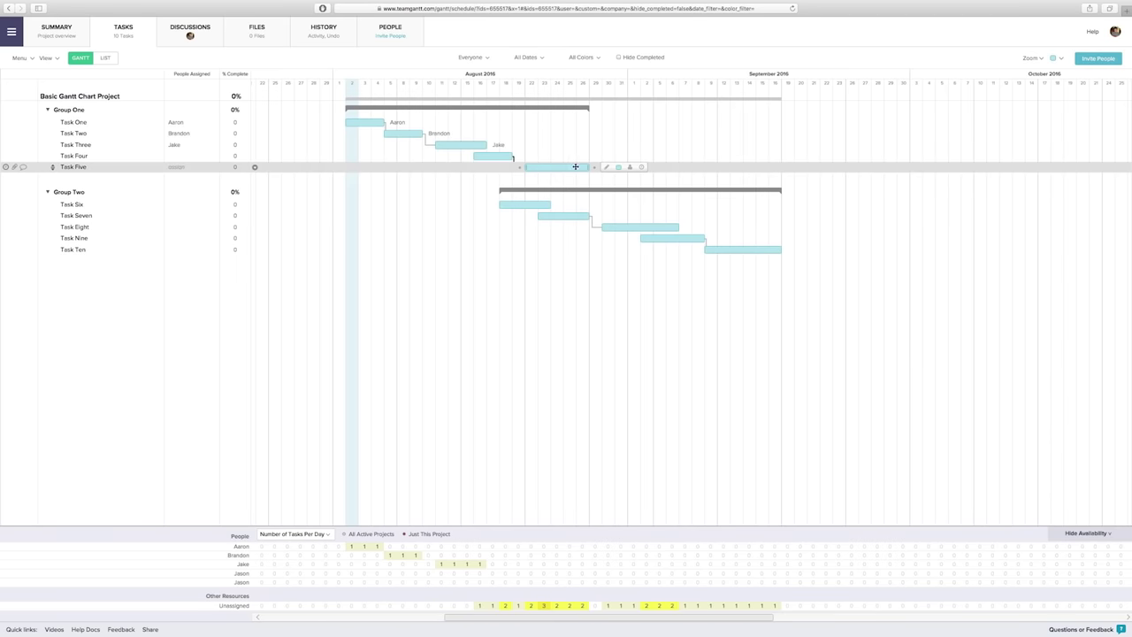
pyautogui.click(552, 156)
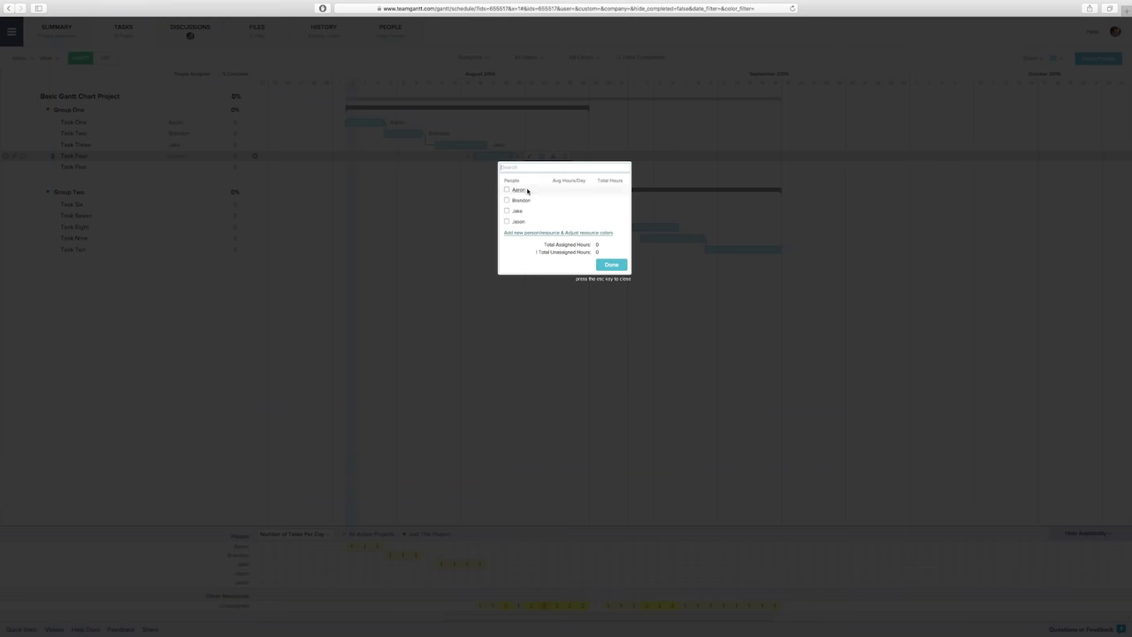
pyautogui.click(608, 265)
# - Assign Tasks Five, Six and Seven together to the second listed team member, and Tasks Eight to Ten to the first
pyautogui.click(559, 166)
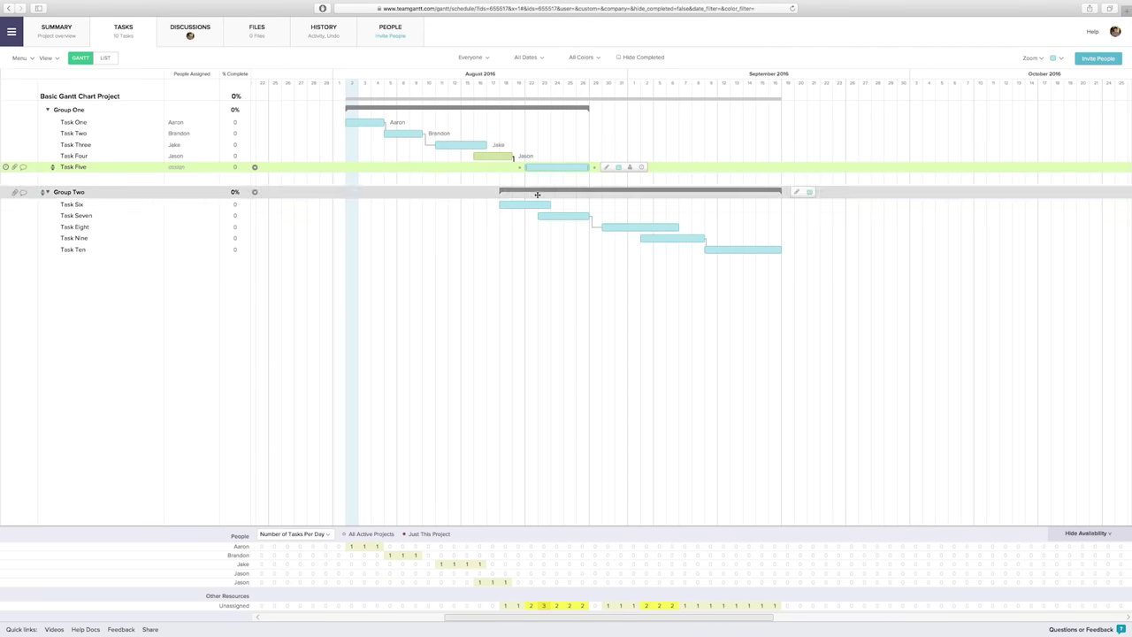
pyautogui.keyDown('shift'); pyautogui.click(537, 205); pyautogui.keyUp('shift')
pyautogui.keyDown('shift'); pyautogui.click(551, 214); pyautogui.keyUp('shift')
pyautogui.click(615, 218)
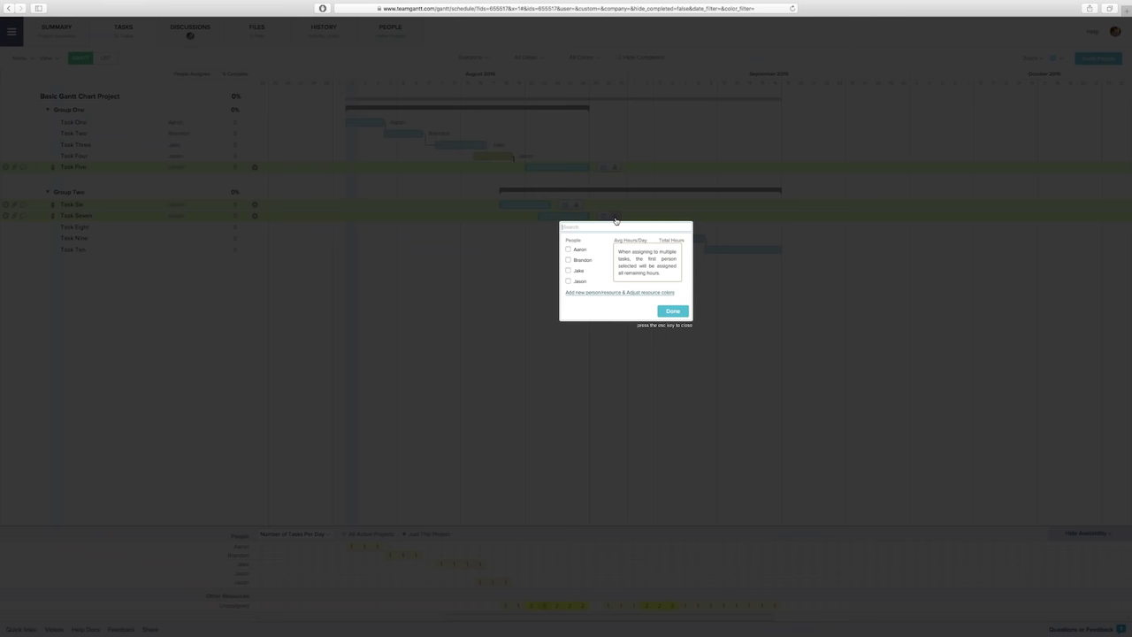
pyautogui.click(674, 311)
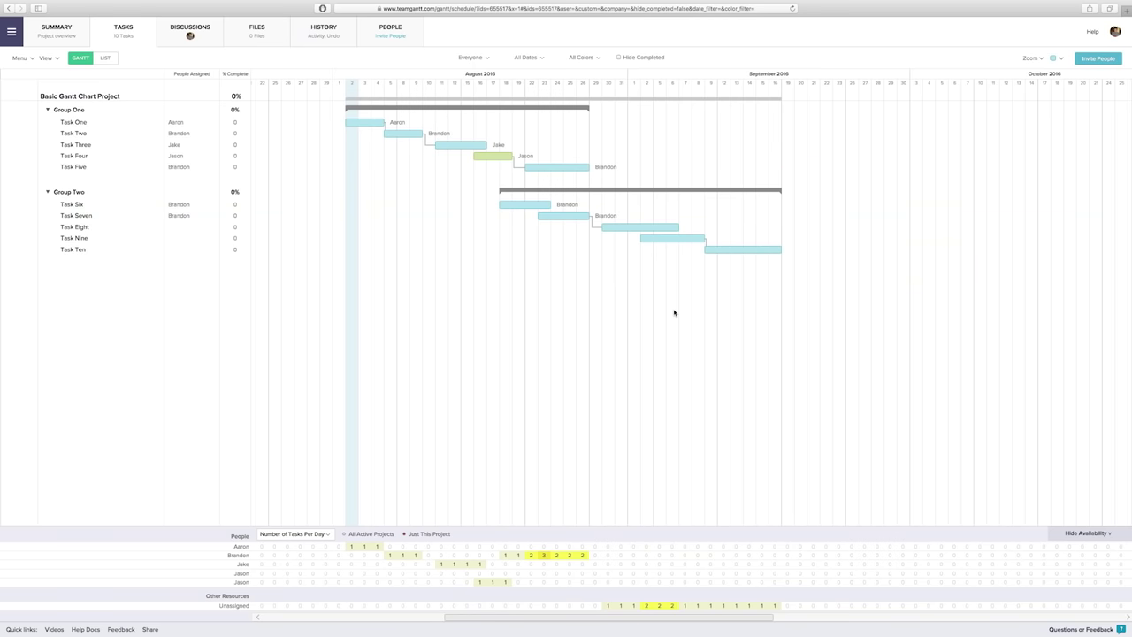
pyautogui.click(649, 227)
pyautogui.keyDown('shift'); pyautogui.click(725, 249); pyautogui.keyUp('shift')
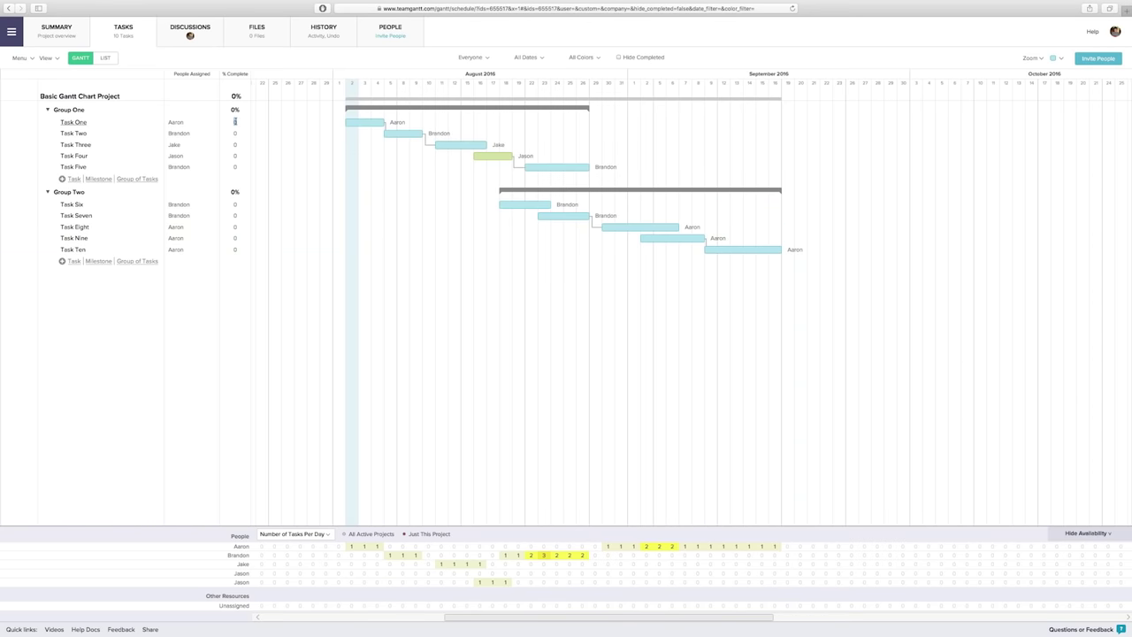
# - Set the percent complete for Tasks One to Five in Group One to 75, 65, 40, 35 and 10
pyautogui.click(234, 134)
pyautogui.write('65')
pyautogui.click(234, 144)
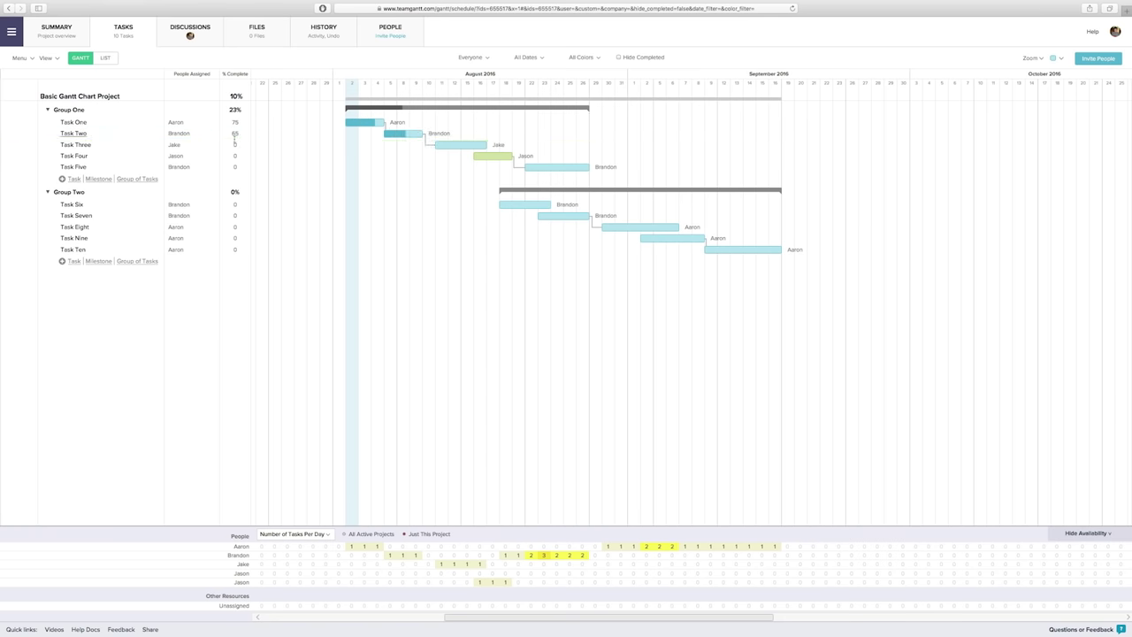
pyautogui.click(236, 156)
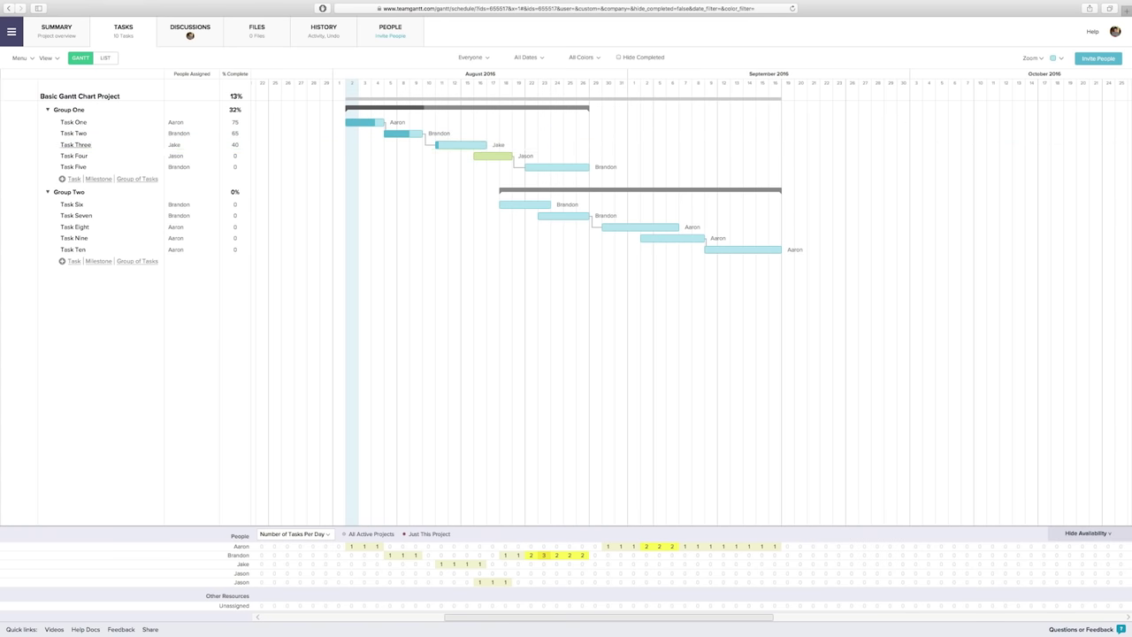
pyautogui.write('35')
pyautogui.click(235, 166)
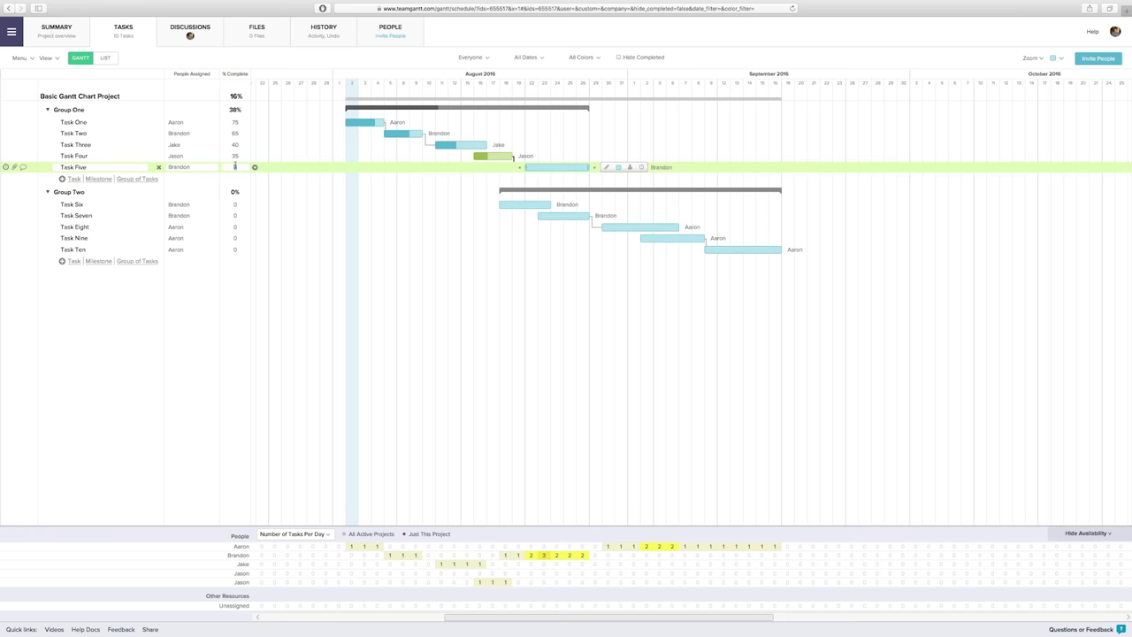
pyautogui.write('10')
# - Set the percent complete for Tasks Six to Ten in Group Two to 85, 90, 45, 20 and 5
pyautogui.click(234, 205)
pyautogui.write('8')
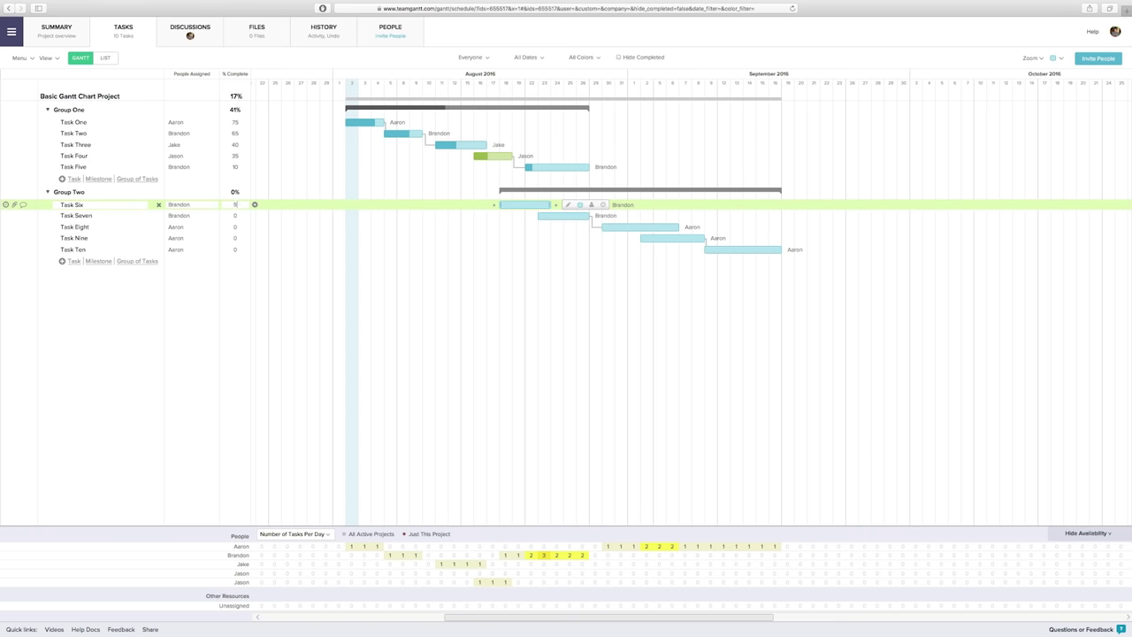
pyautogui.write('5')
pyautogui.click(234, 216)
pyautogui.click(234, 227)
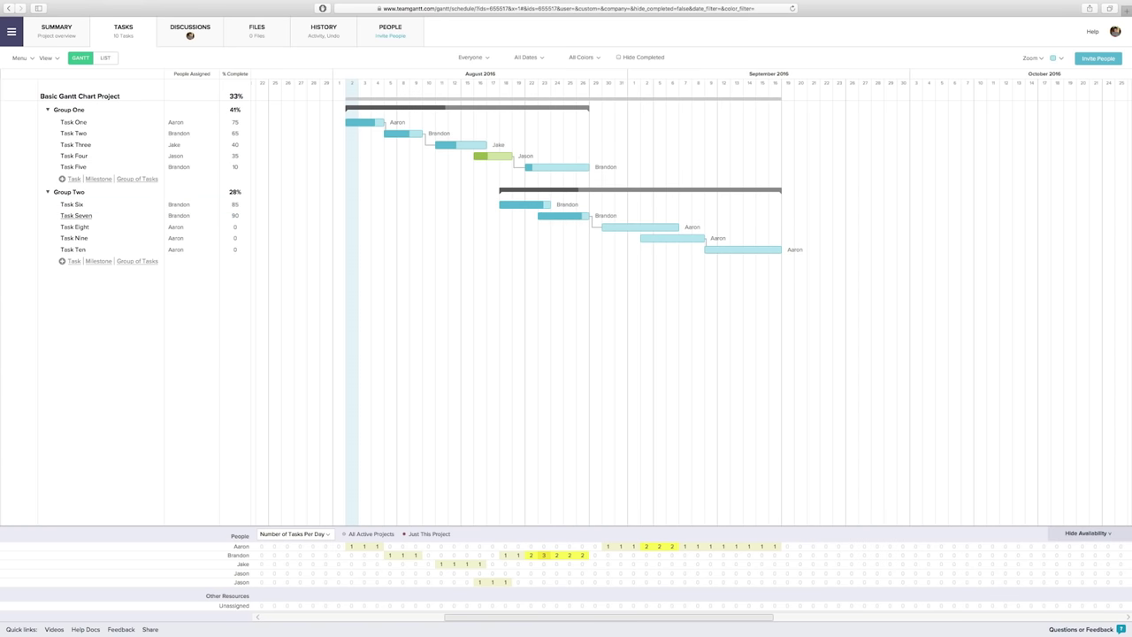
pyautogui.write('45')
pyautogui.click(236, 238)
pyautogui.write('20')
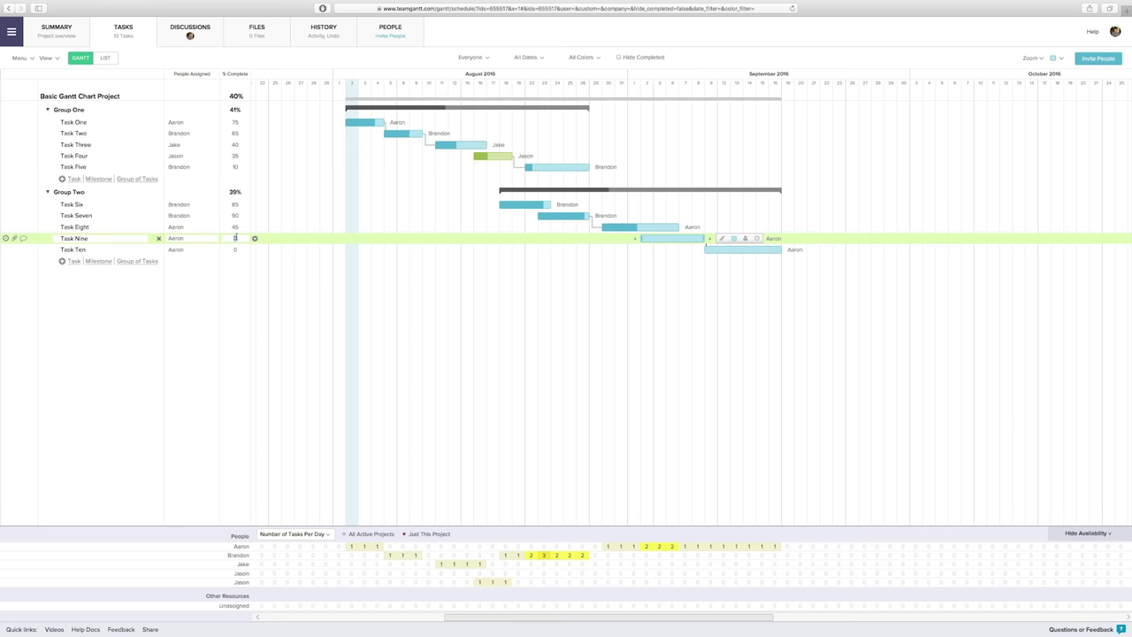
pyautogui.press('Return')
pyautogui.click(234, 249)
pyautogui.write('5')
pyautogui.press('Return')
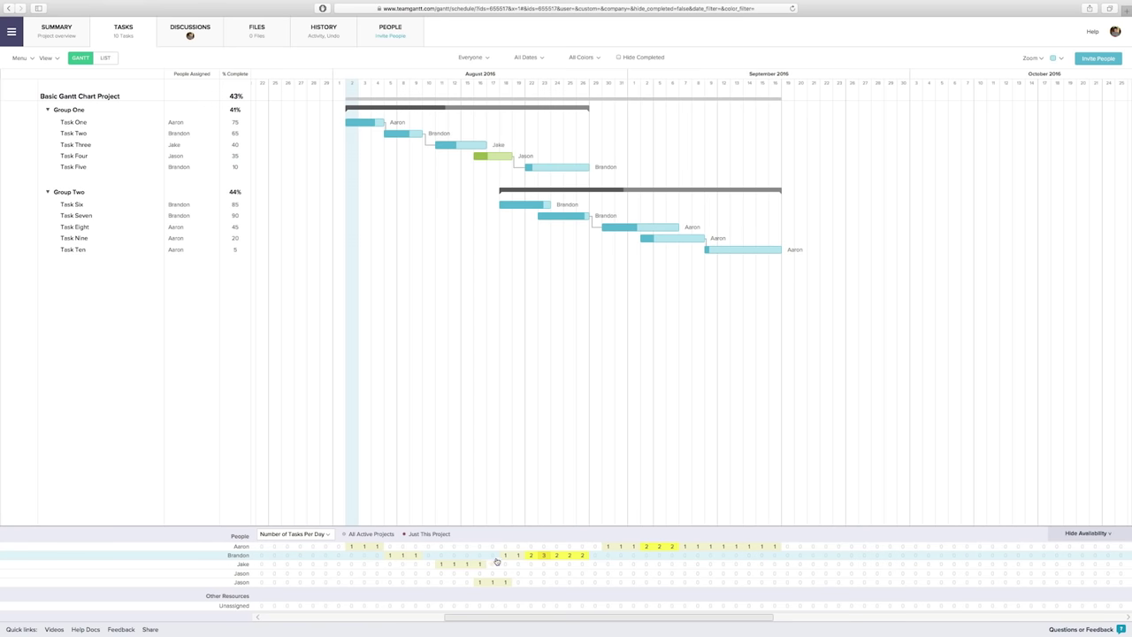
# - Check the second listed team member's workload on August 23, and reschedule Task Seven to August 31–September 2
pyautogui.moveTo(544, 558)
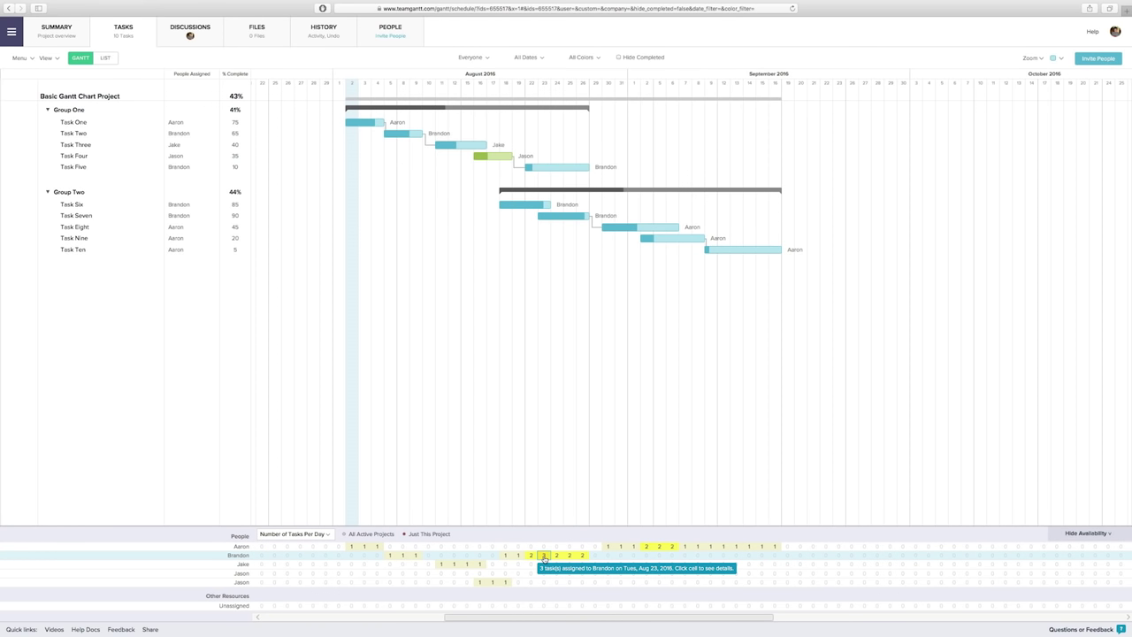
pyautogui.moveTo(589, 216); pyautogui.dragTo(634, 215)
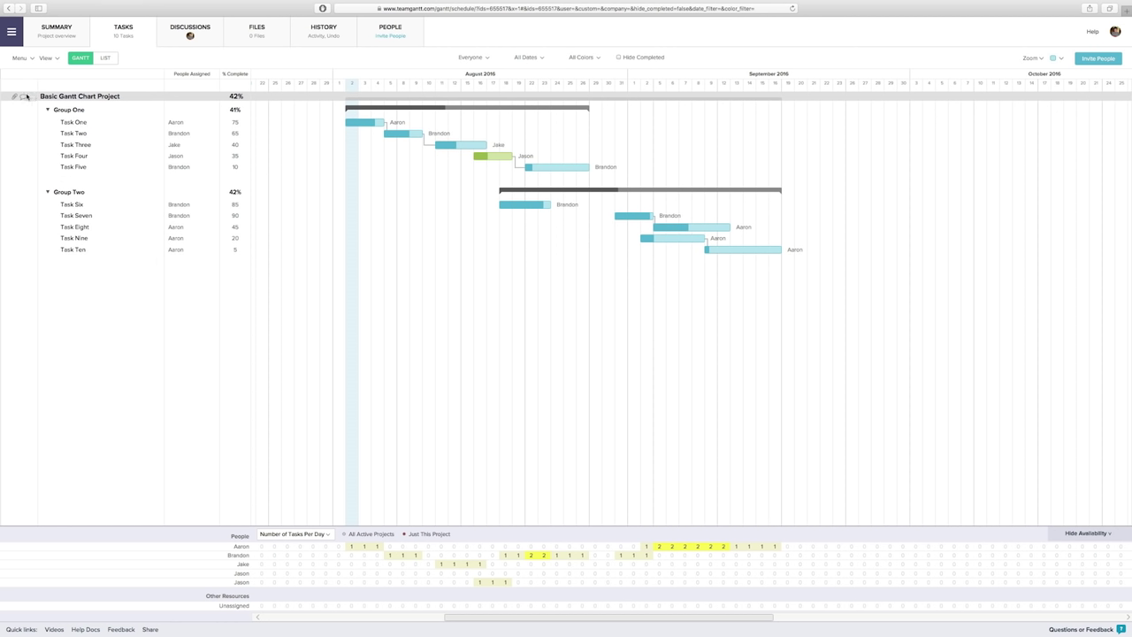
# - Post the comment "Looking great so far!" on the Basic Gantt Chart Project and close its comments
pyautogui.click(24, 95)
pyautogui.click(102, 146)
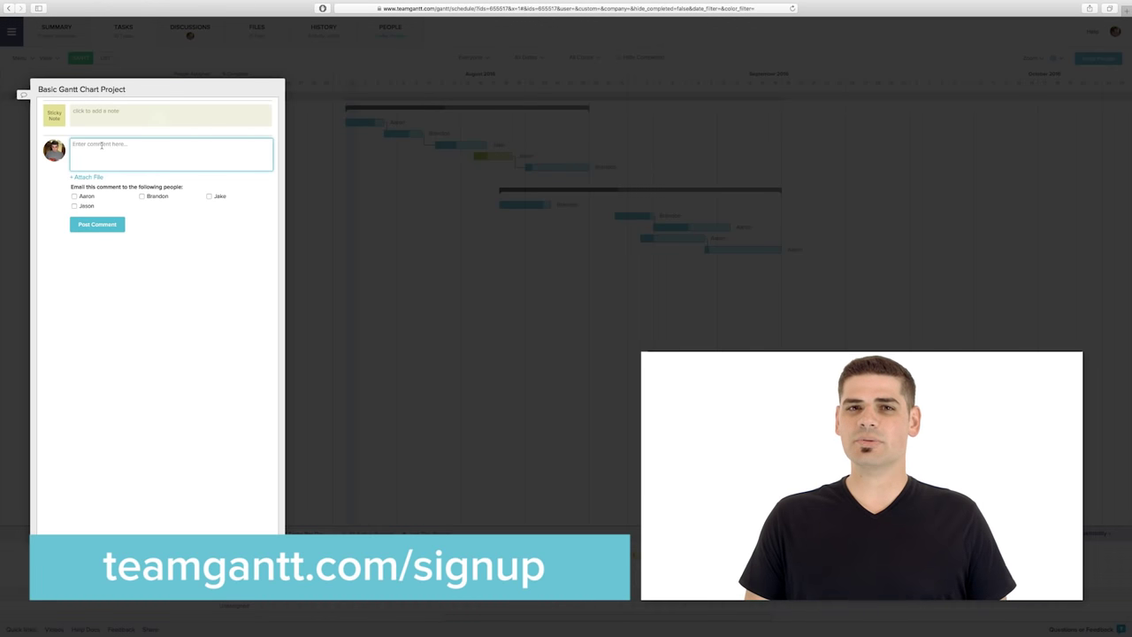
pyautogui.write('Looking great')
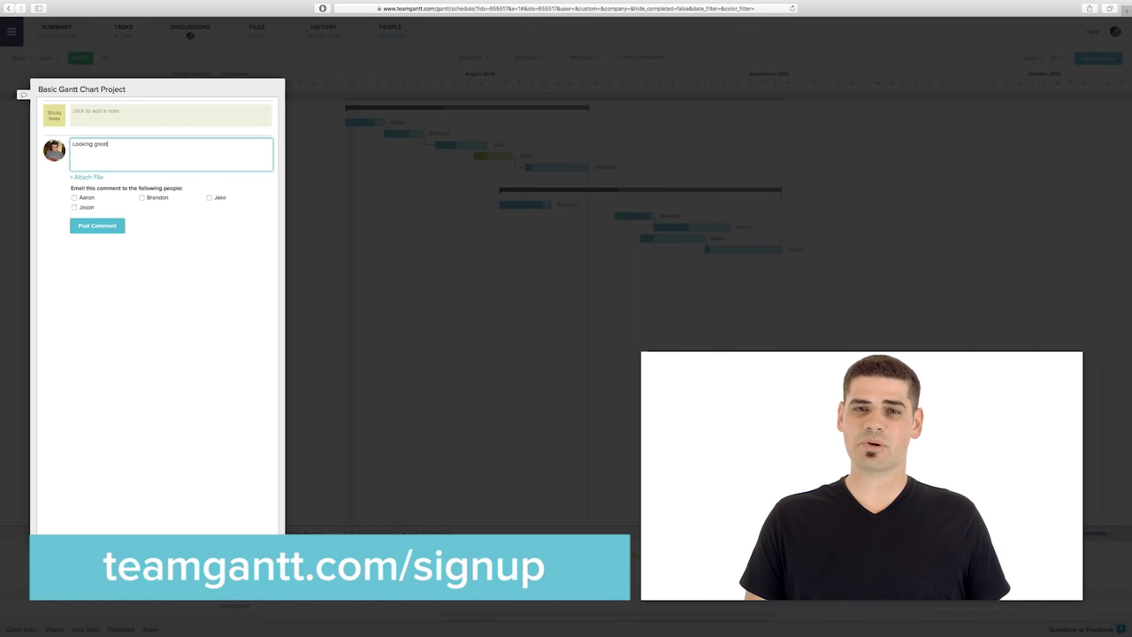
pyautogui.write(' so far!')
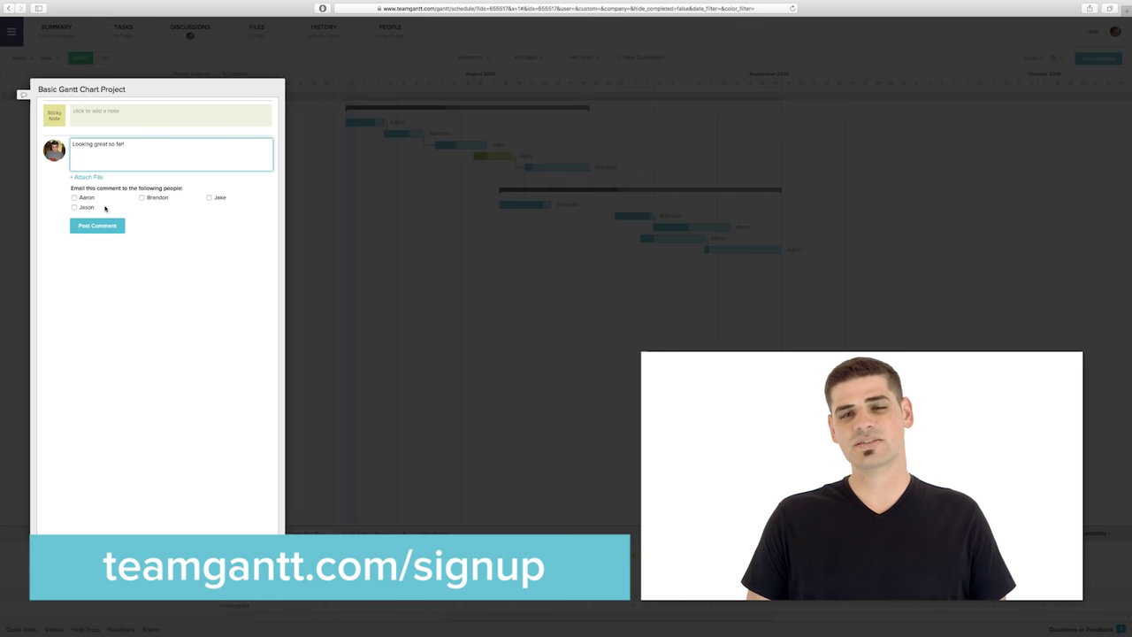
pyautogui.click(101, 226)
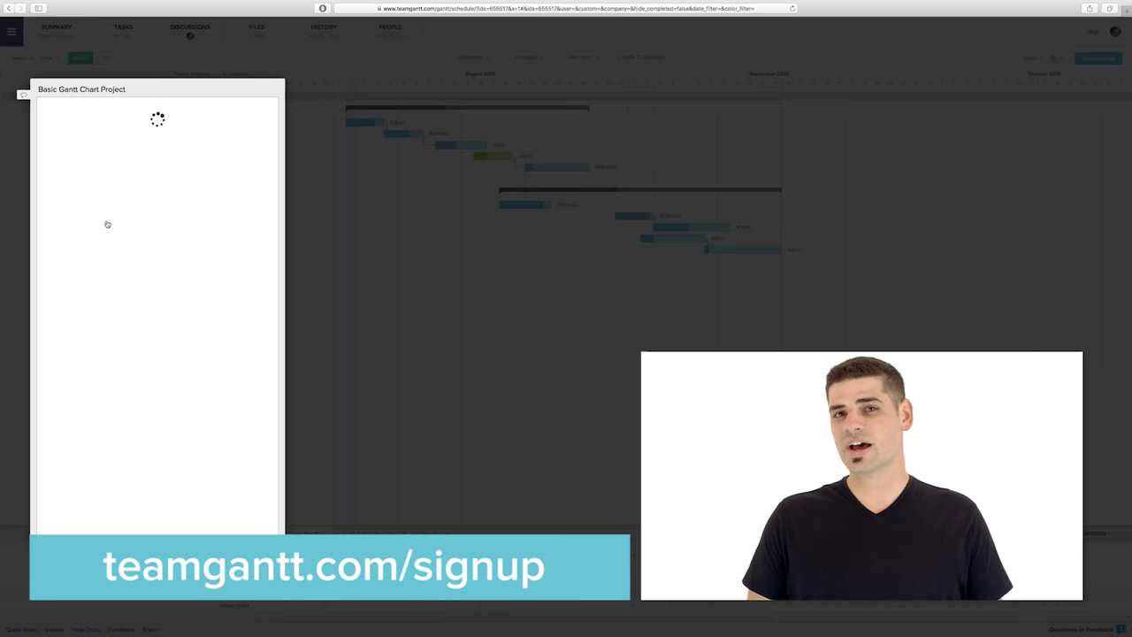
pyautogui.click(23, 209)
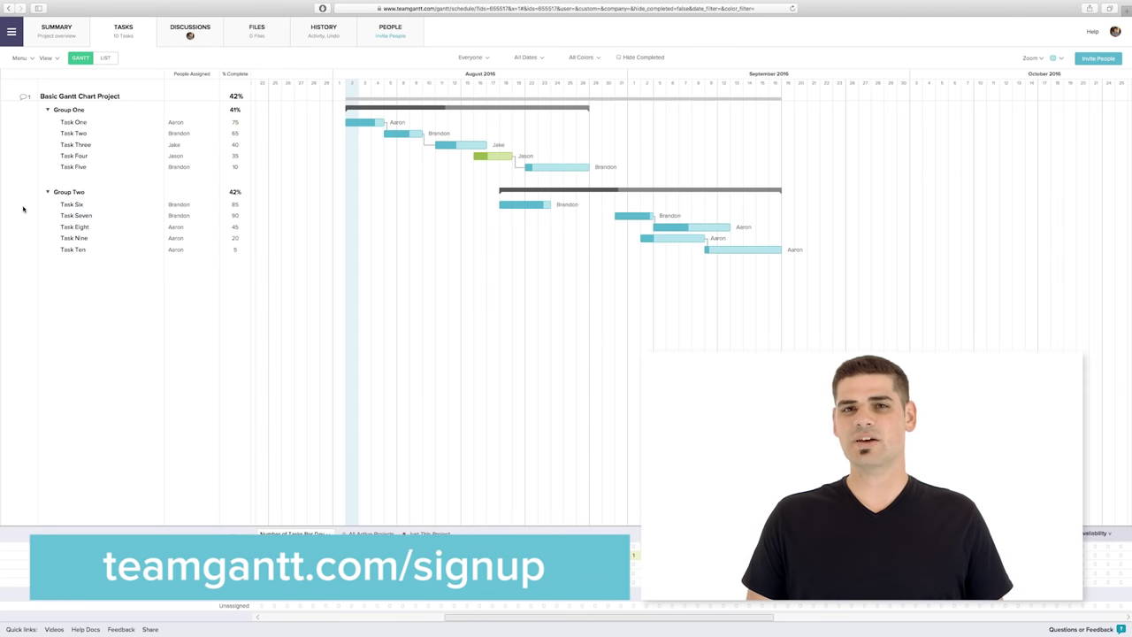